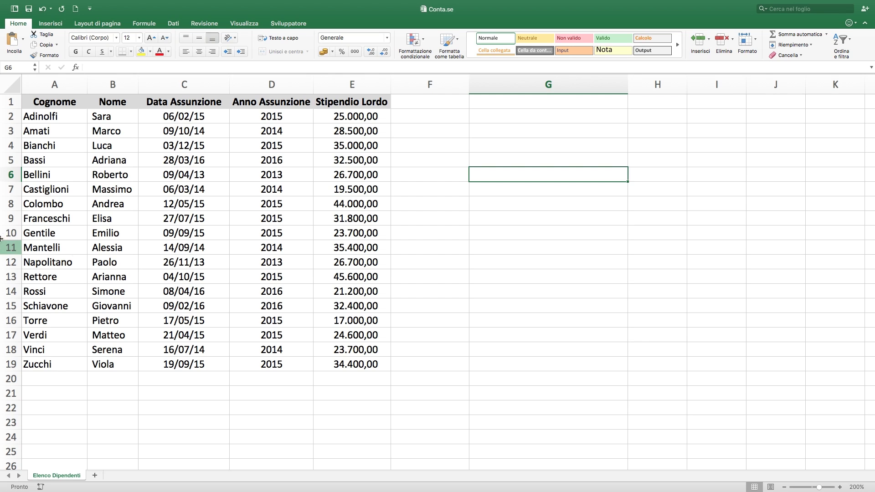
# Select the Cognome, Nome, Data Assunzione, Anno Assunzione and Stipendio Lordo columns, then deselect.
pyautogui.click(59, 83)
pyautogui.click(120, 82)
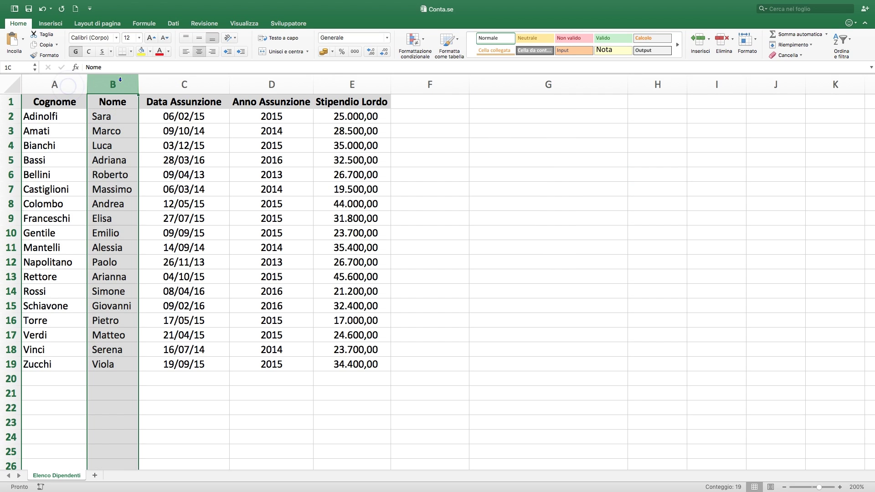
pyautogui.click(196, 82)
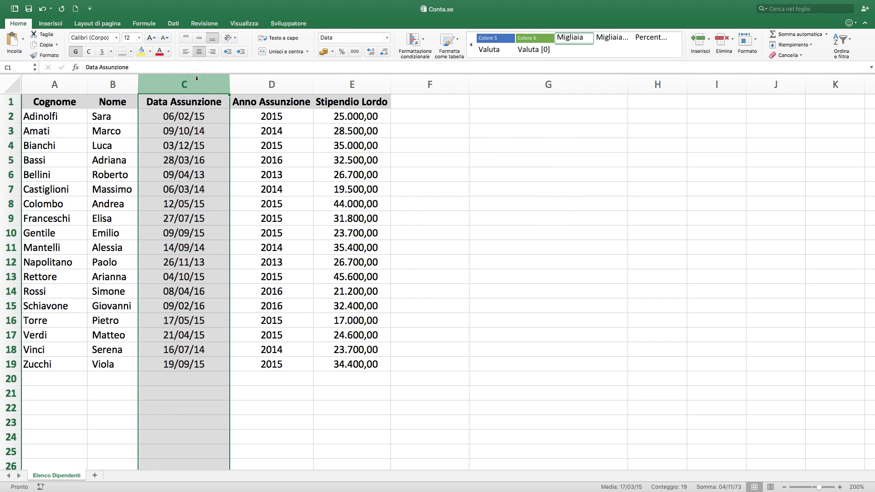
pyautogui.click(256, 85)
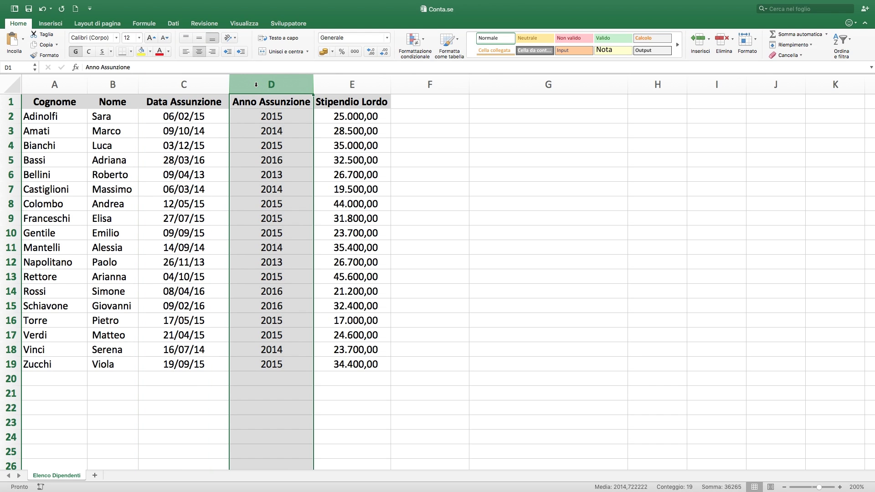
pyautogui.click(344, 83)
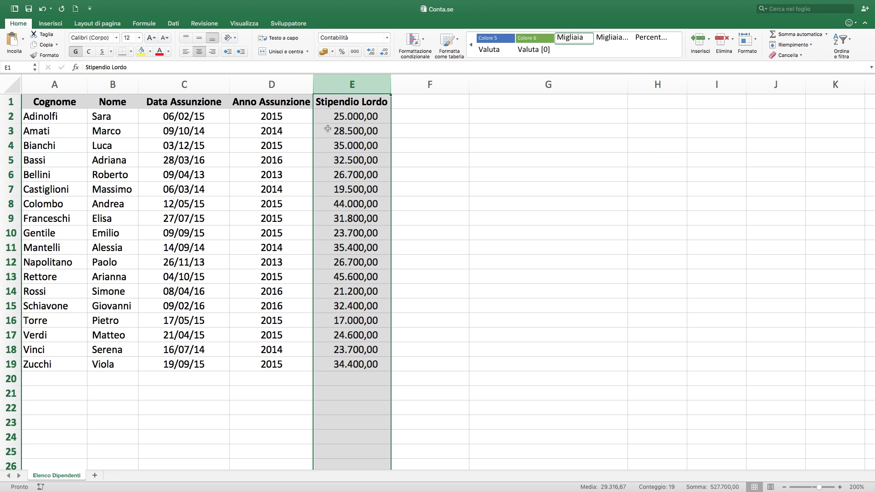
pyautogui.click(412, 143)
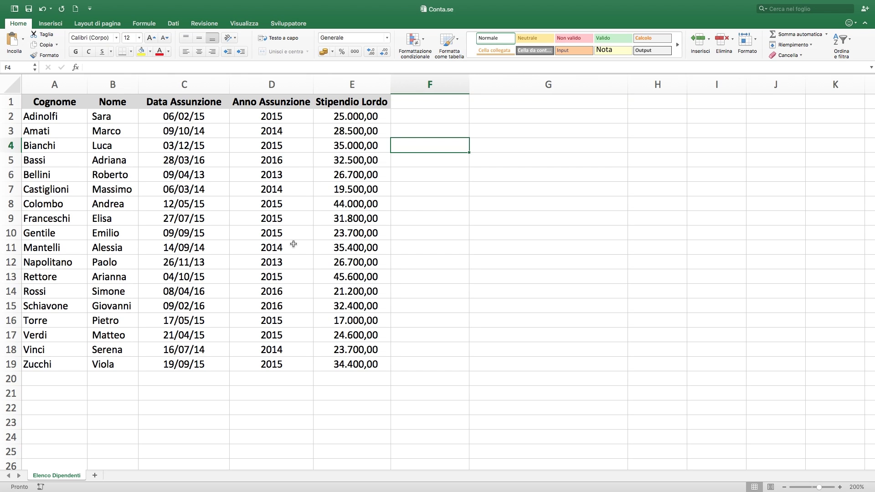
# Turn on header-row filtering and filter Anno Assunzione to show only the four 2014 hires.
pyautogui.click(288, 149)
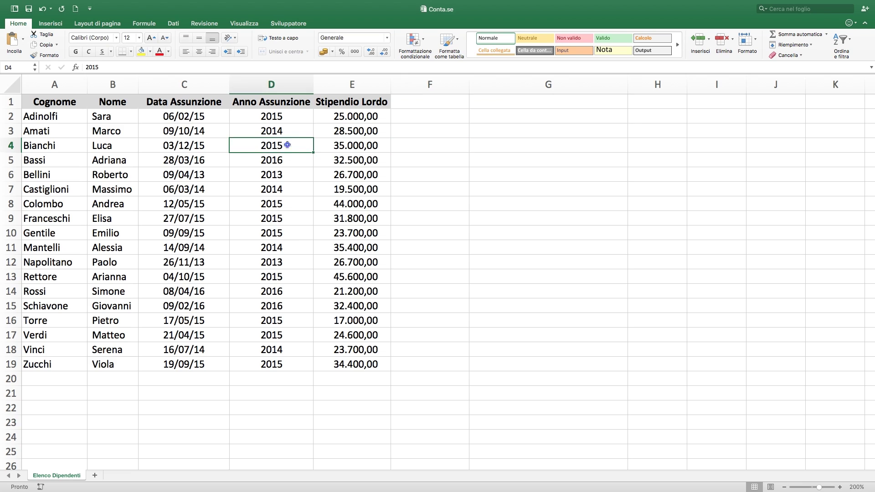
pyautogui.click(839, 40)
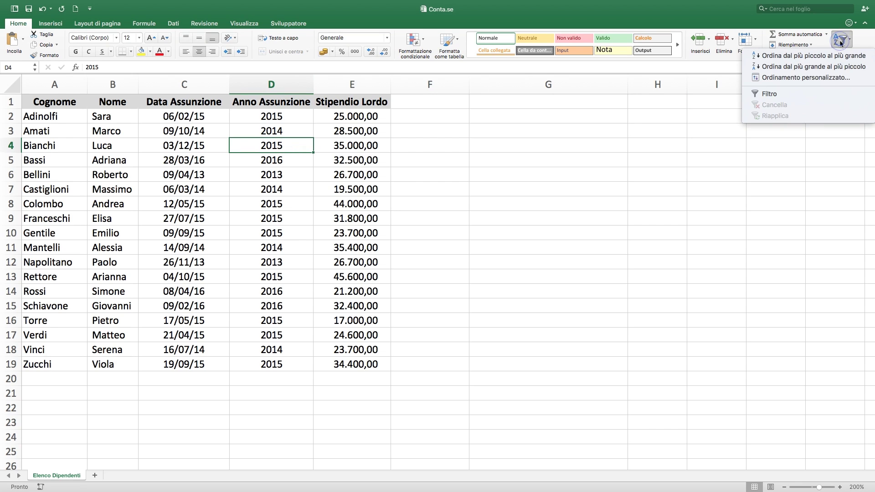
pyautogui.click(775, 94)
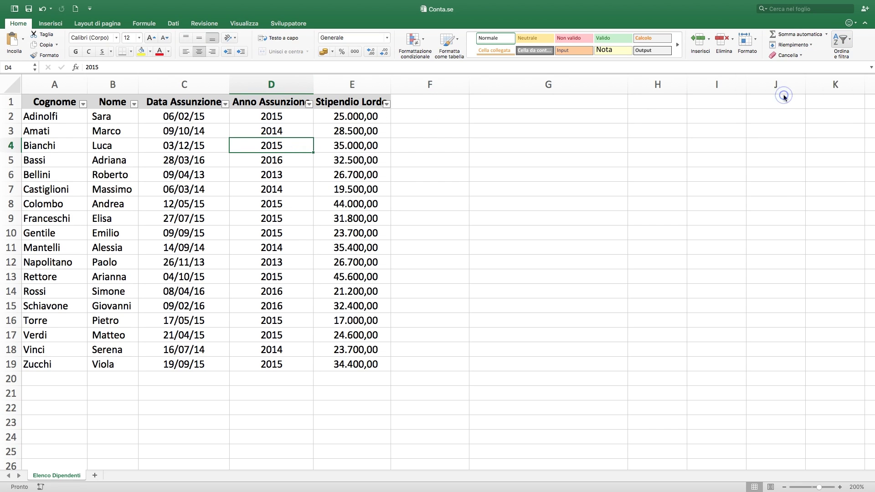
pyautogui.click(309, 104)
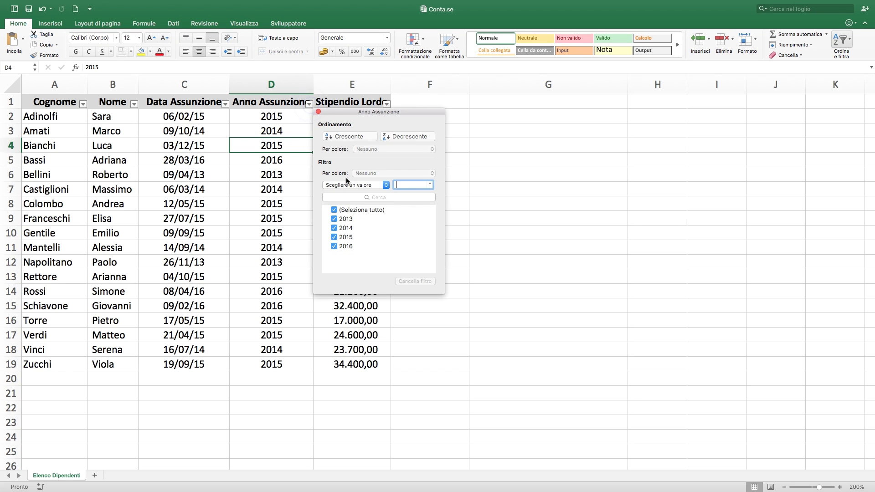
pyautogui.click(334, 210)
pyautogui.click(333, 228)
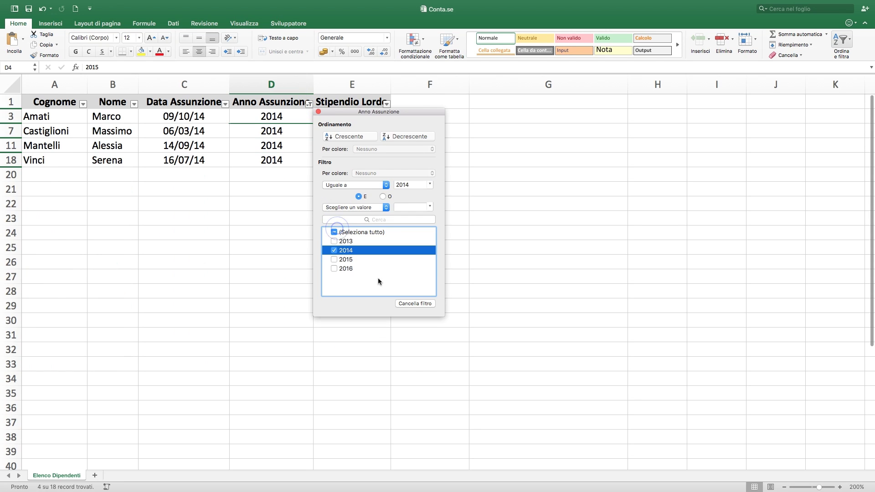
pyautogui.click(287, 246)
pyautogui.moveTo(272, 117); pyautogui.dragTo(273, 156)
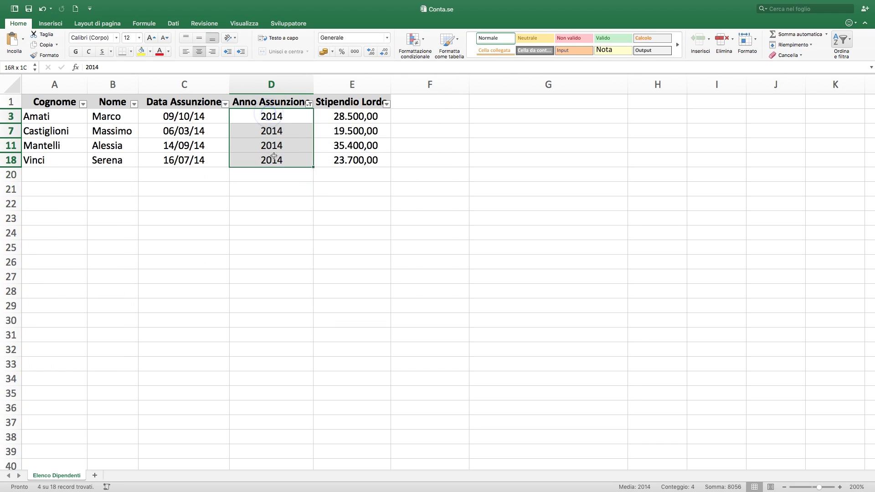
# Clear the Anno Assunzione filter so all 18 employees are listed again.
pyautogui.click(309, 104)
pyautogui.click(413, 303)
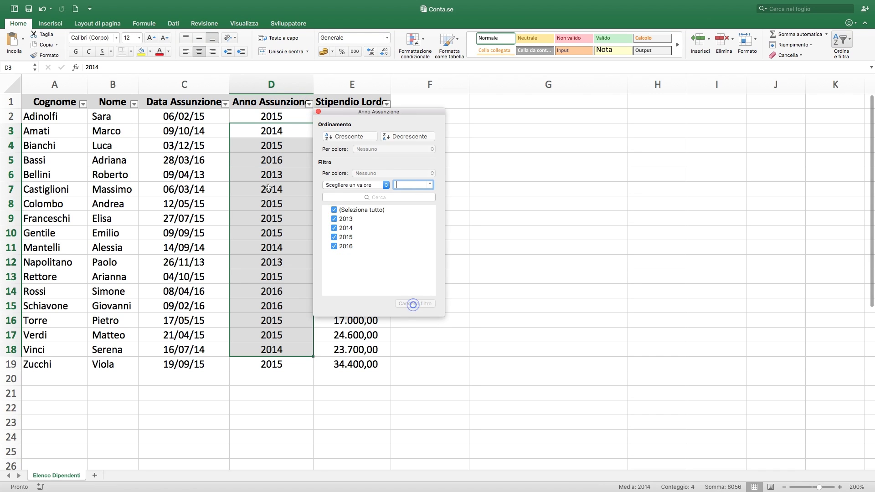
pyautogui.click(314, 141)
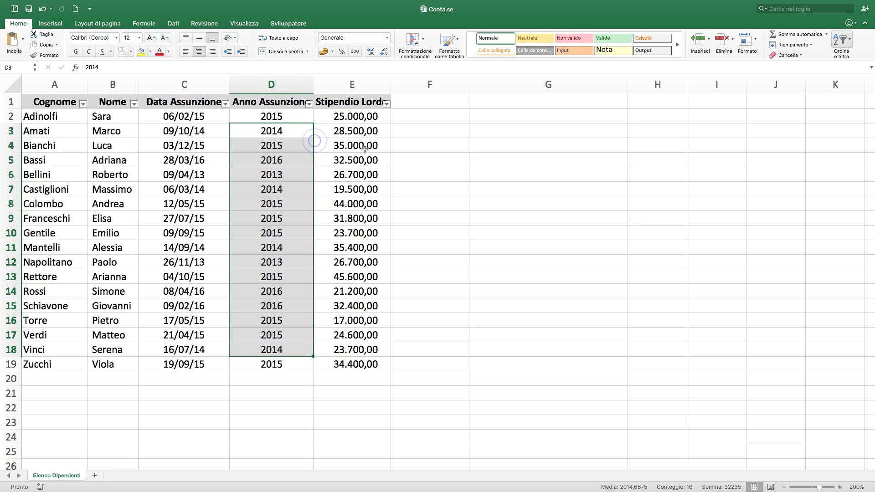
pyautogui.click(365, 148)
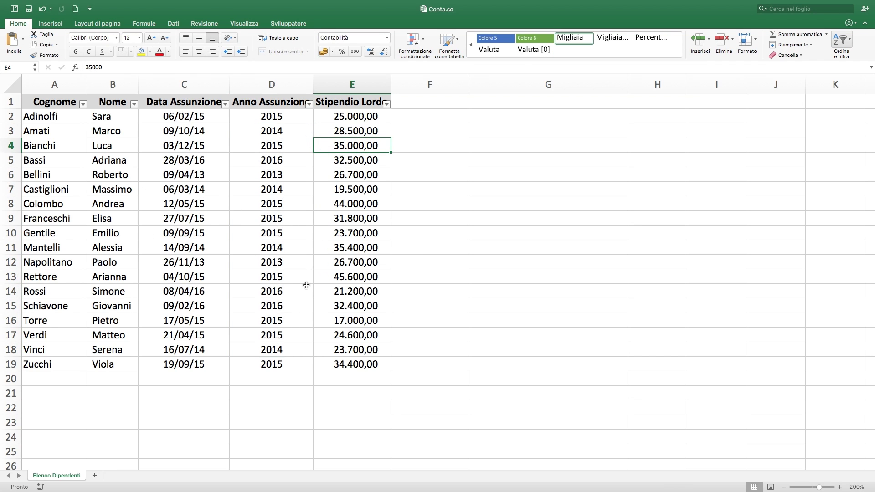
# Check the Stipendio Lordo filter list, then switch off the Filtro on the header row.
pyautogui.hotkey('alt', 'Down')
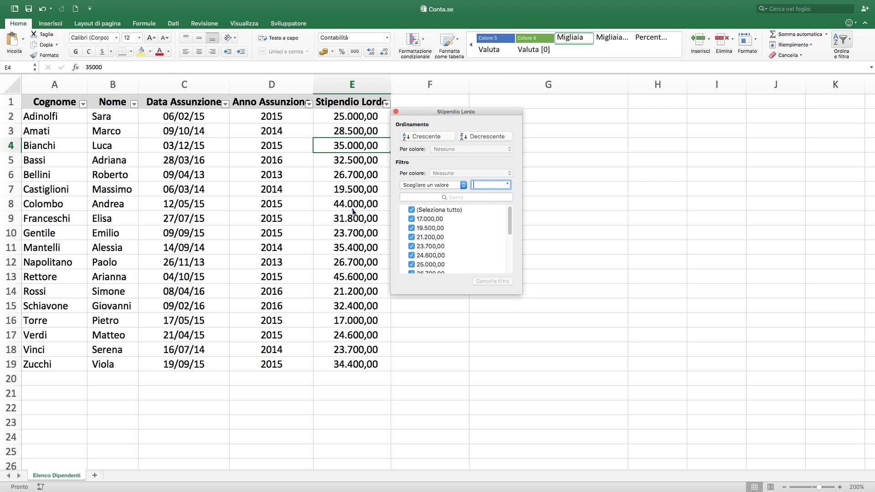
pyautogui.press('Escape')
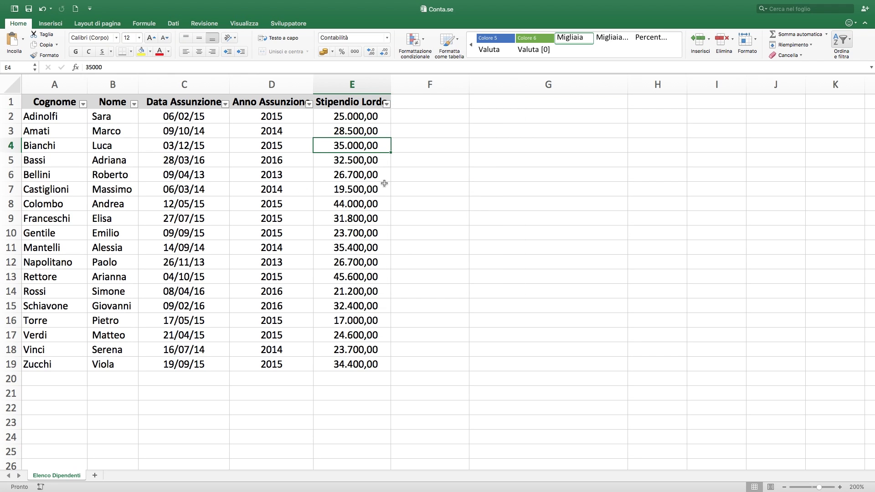
pyautogui.click(330, 213)
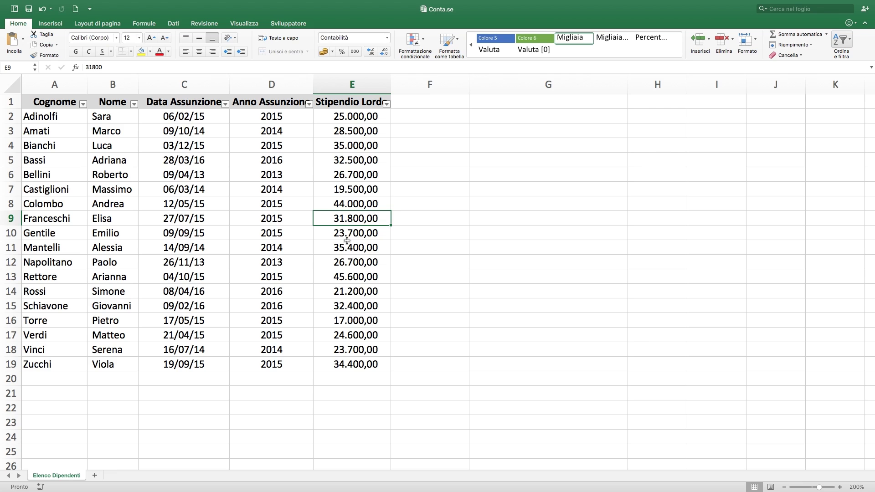
pyautogui.click(842, 40)
pyautogui.click(793, 93)
pyautogui.click(518, 160)
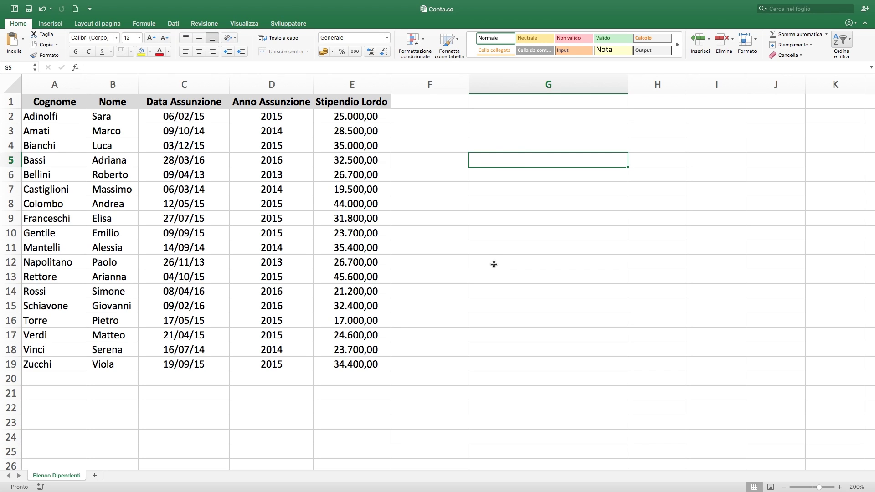
# Enter the label 'Dipendenti assunti nel 2014' in G5 and move to H5.
pyautogui.write('D')
pyautogui.write('ipendenti ass')
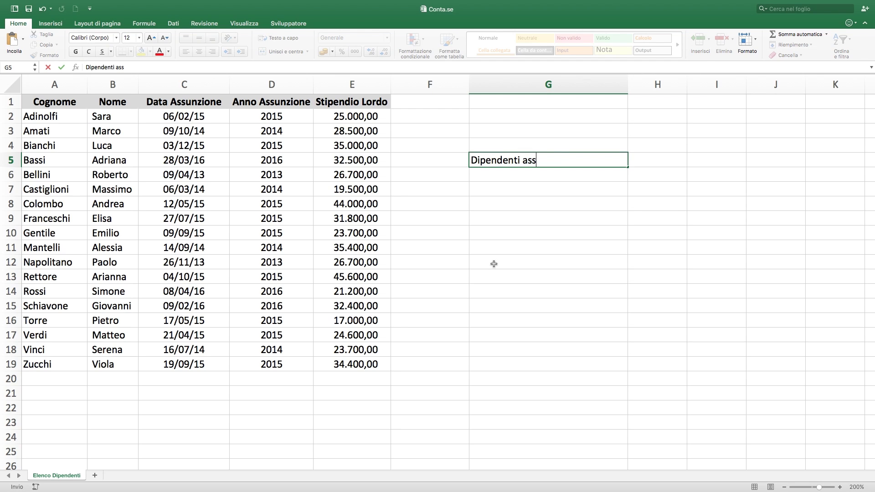
pyautogui.write('unti nel 201')
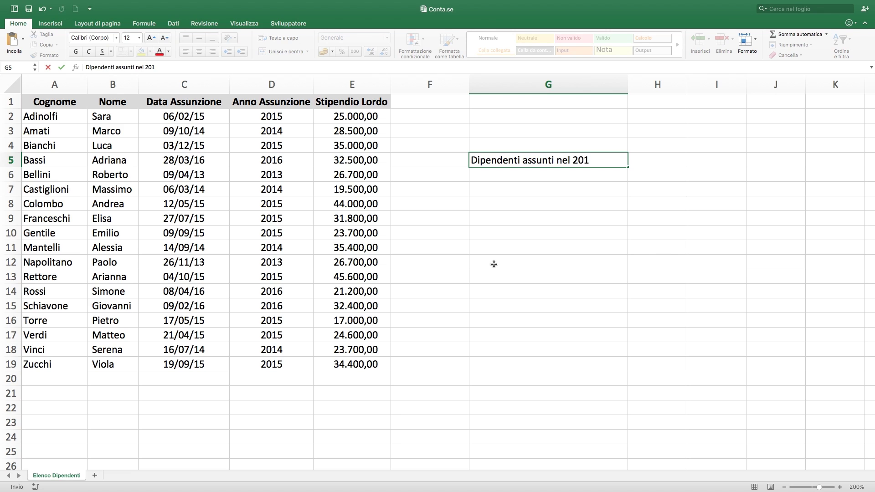
pyautogui.write('4')
pyautogui.press('Tab')
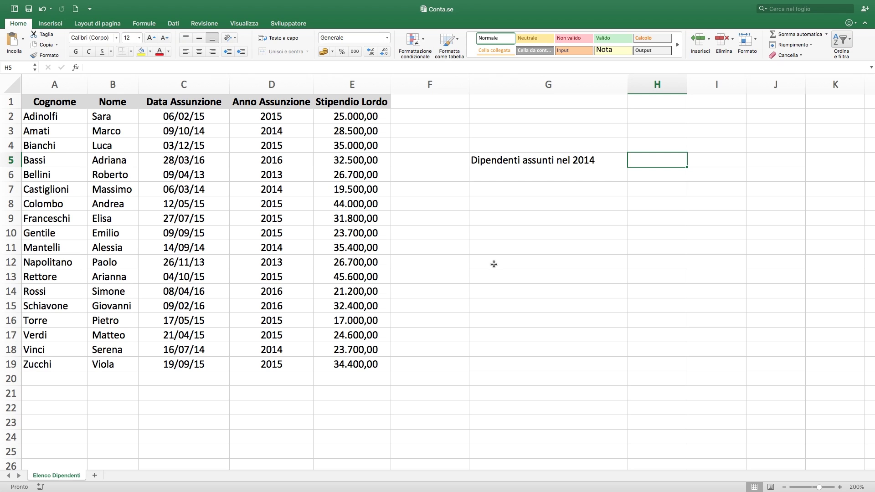
# Start typing =conta.se( in cell H5.
pyautogui.write('=')
pyautogui.write('conta.se')
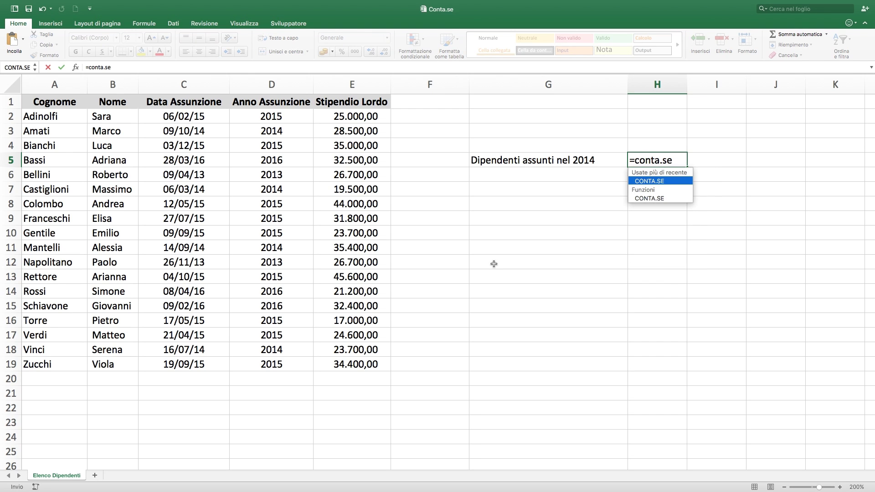
pyautogui.write('(')
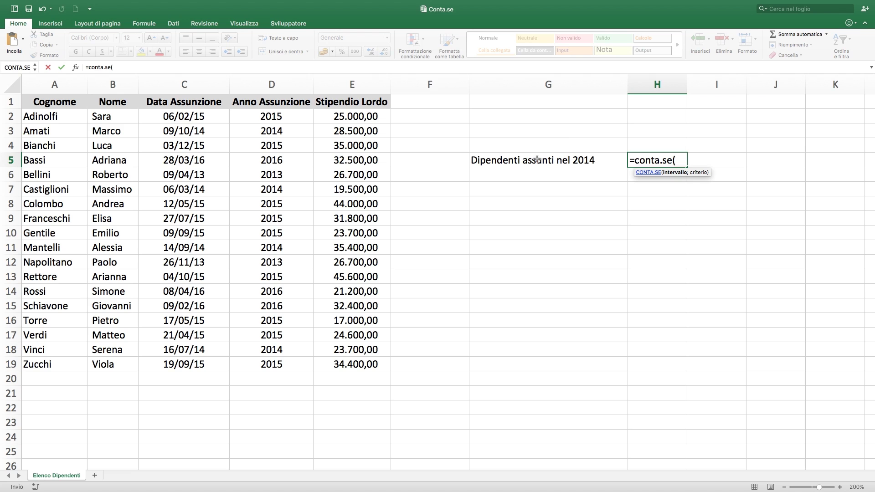
# Finish H5 as =CONTA.SE(D:D;"2014"), which returns 4.
pyautogui.click(282, 86)
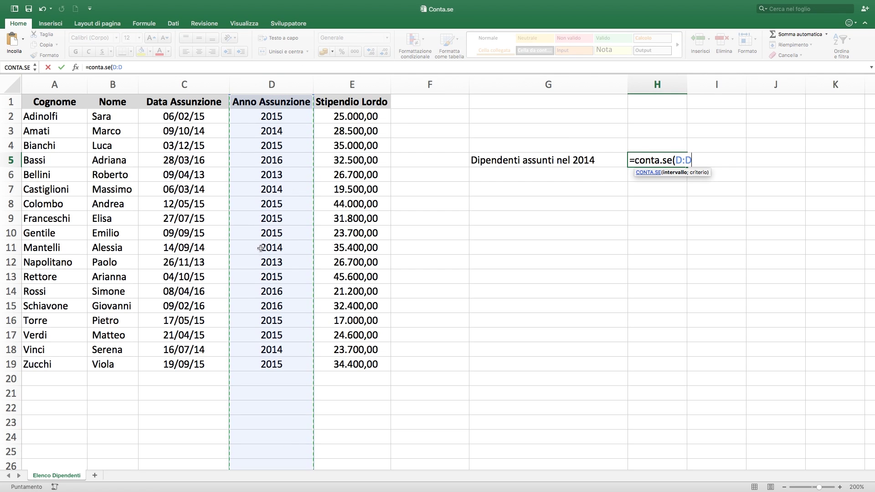
pyautogui.moveTo(287, 117); pyautogui.dragTo(279, 364)
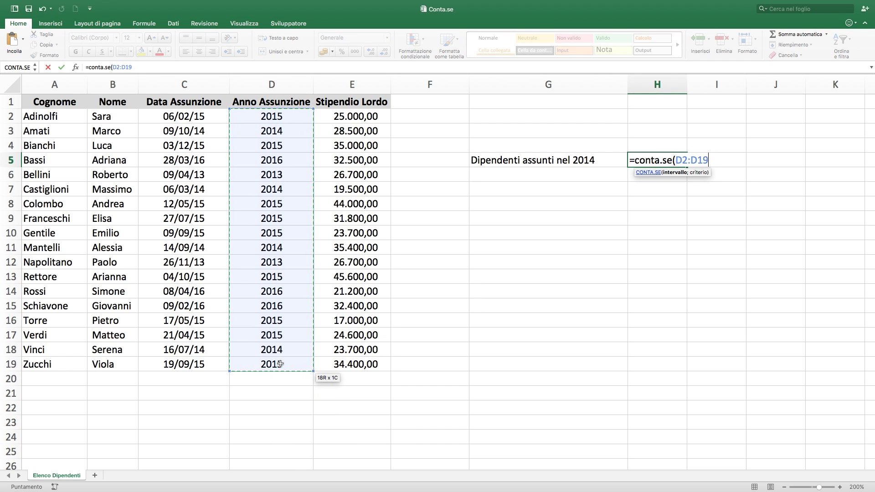
pyautogui.moveTo(280, 364); pyautogui.dragTo(280, 364)
pyautogui.click(306, 86)
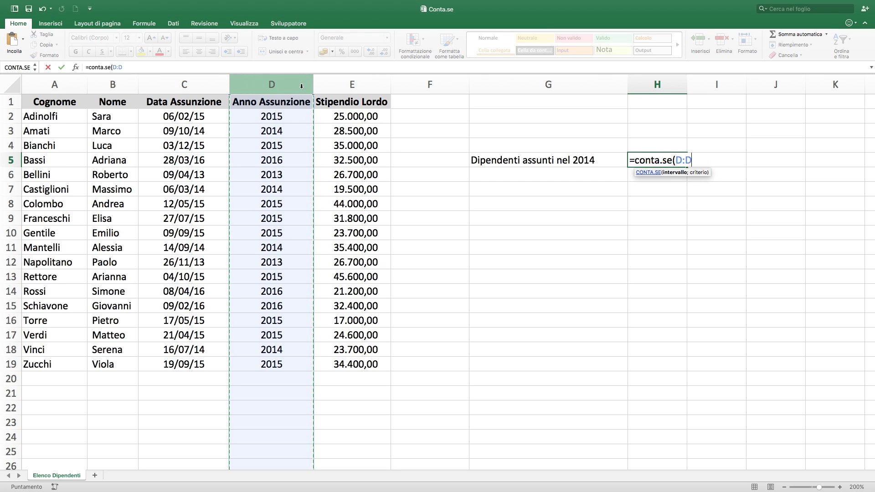
pyautogui.write(';')
pyautogui.write('20')
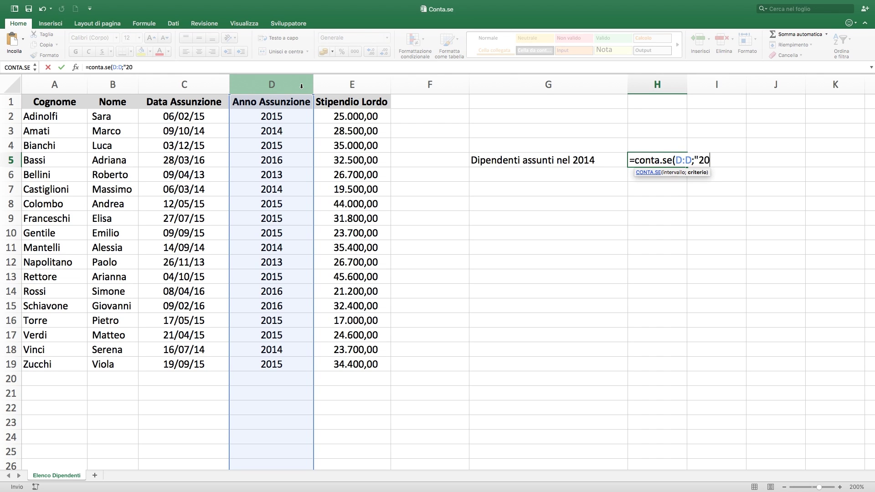
pyautogui.write('14"')
pyautogui.write(')')
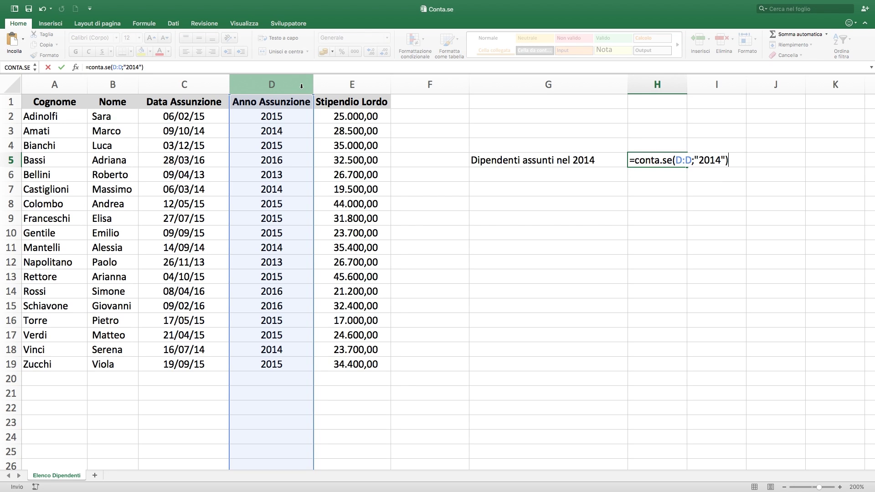
pyautogui.press('Return')
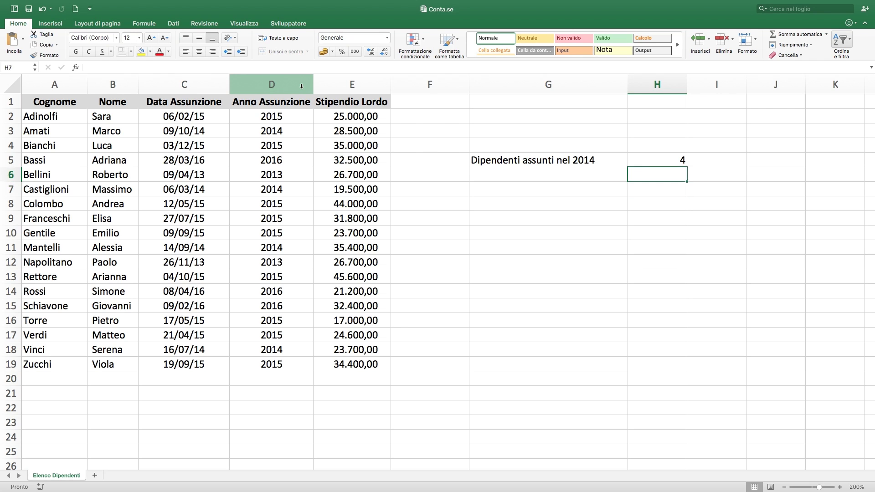
pyautogui.press('Up')
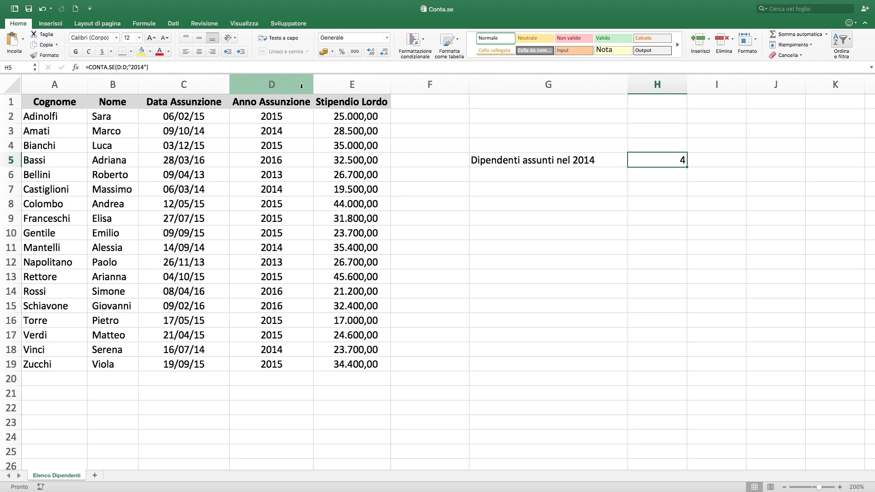
pyautogui.moveTo(278, 132); pyautogui.dragTo(72, 130)
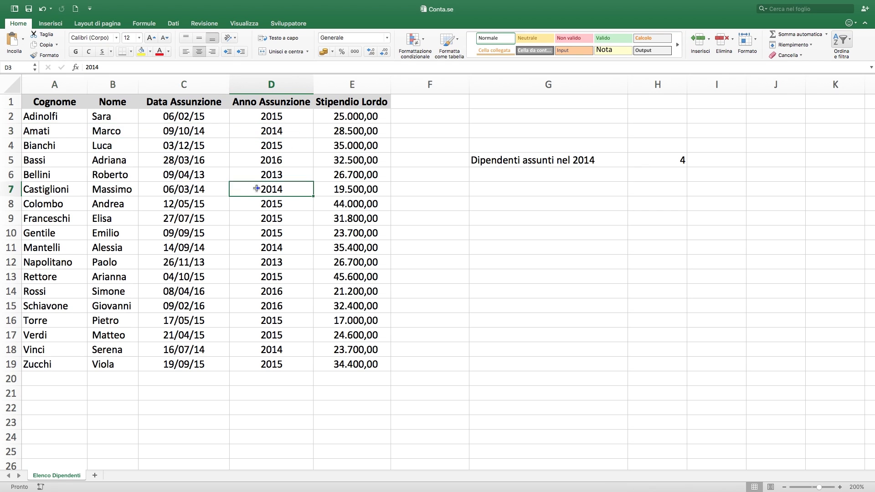
pyautogui.moveTo(257, 188); pyautogui.dragTo(31, 188)
pyautogui.moveTo(286, 250); pyautogui.dragTo(32, 248)
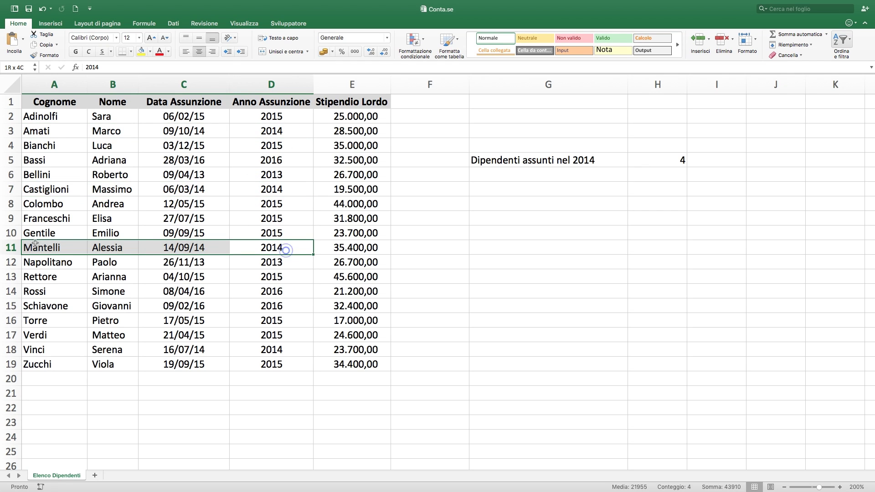
pyautogui.moveTo(284, 348); pyautogui.dragTo(40, 352)
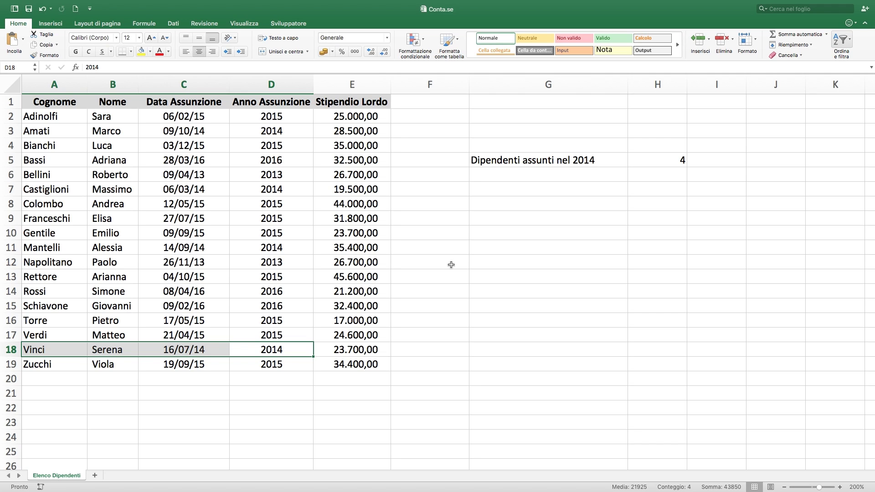
pyautogui.click(365, 260)
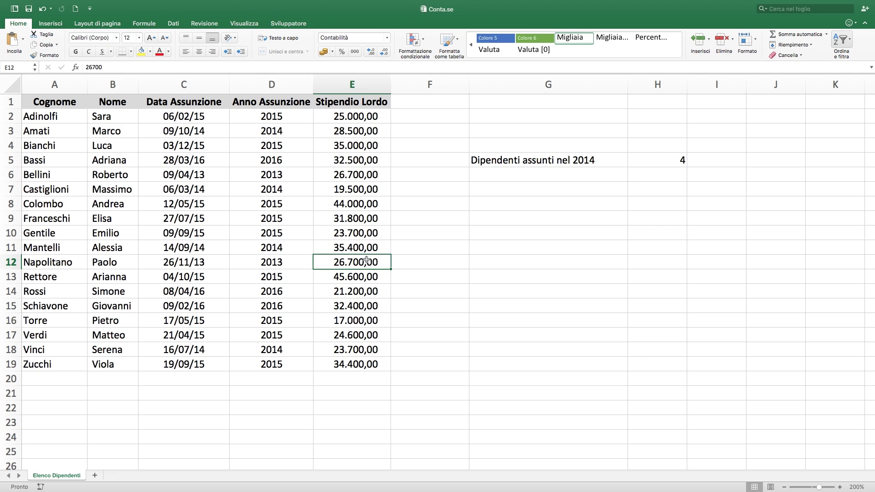
pyautogui.click(551, 175)
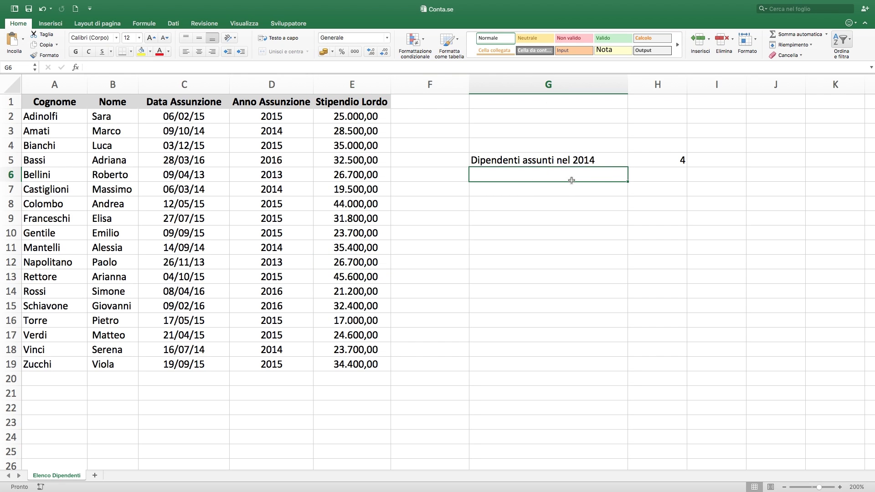
# Put the label 'Dipendenti con stipendio < 30.000' in G6 and start =conta.se( in H6.
pyautogui.write('Dipendenti con s')
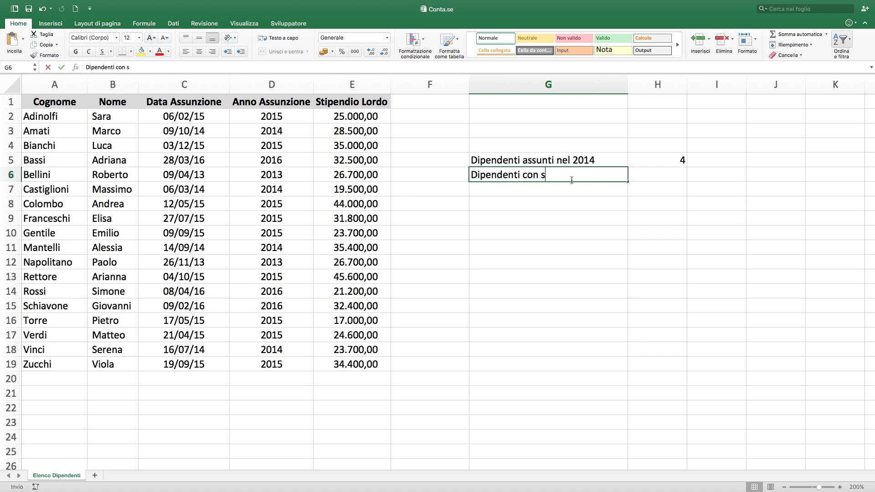
pyautogui.write('tipendio <')
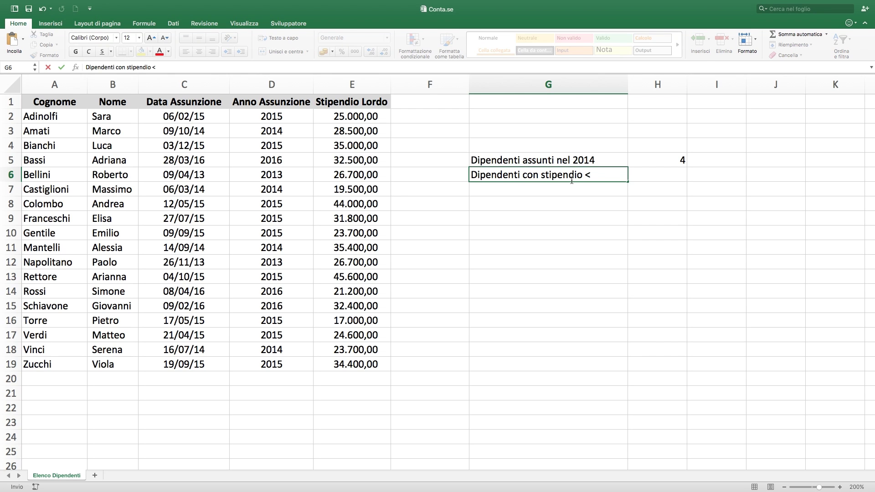
pyautogui.write(' 30.000')
pyautogui.press('Return')
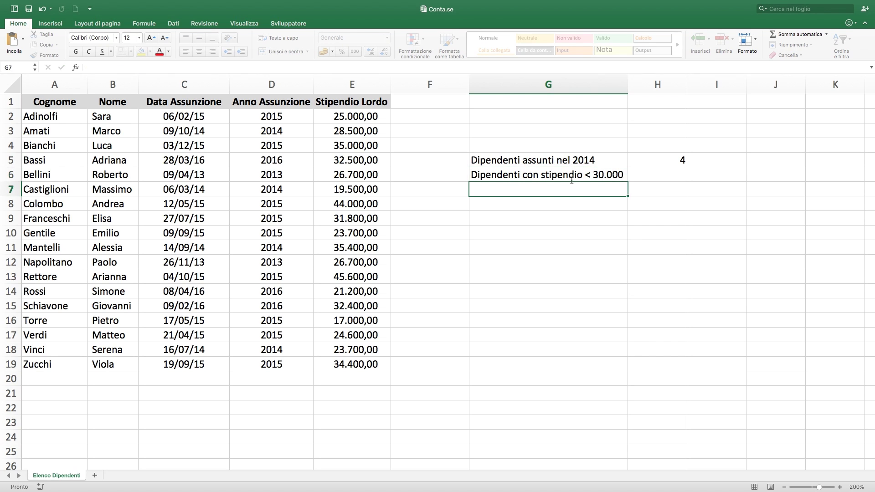
pyautogui.click(571, 181)
pyautogui.press('Tab')
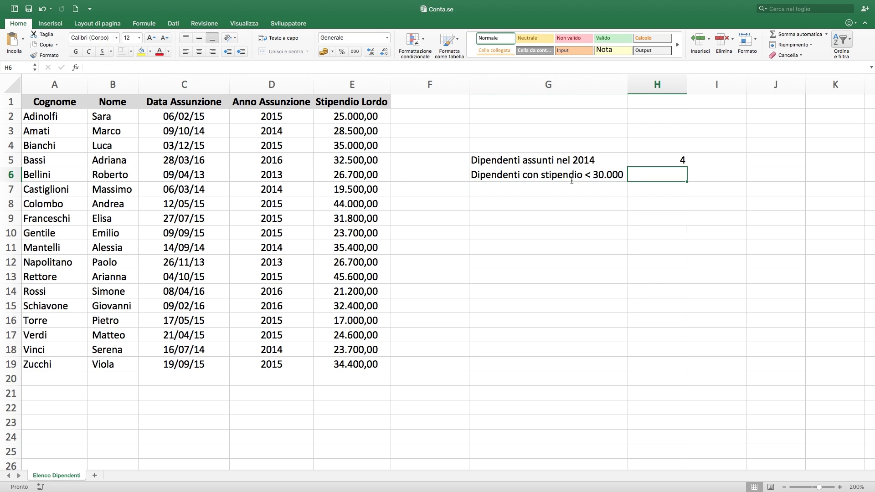
pyautogui.write('=')
pyautogui.write('conta.se')
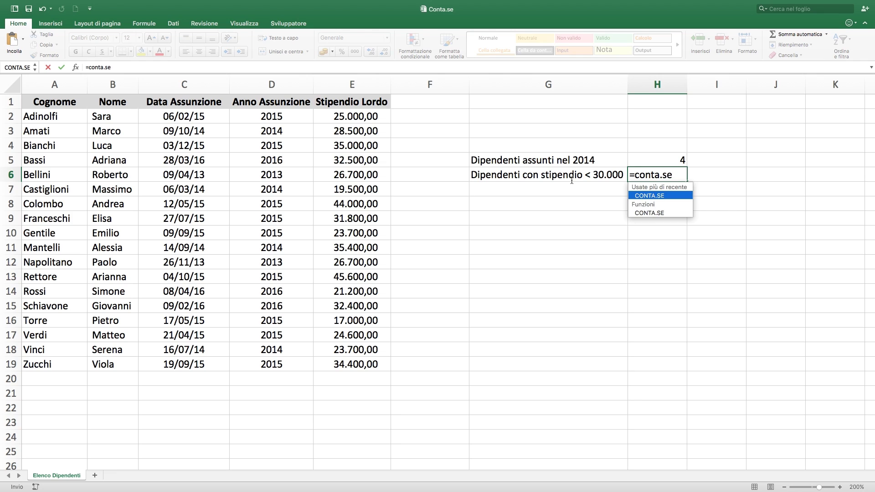
pyautogui.write('(')
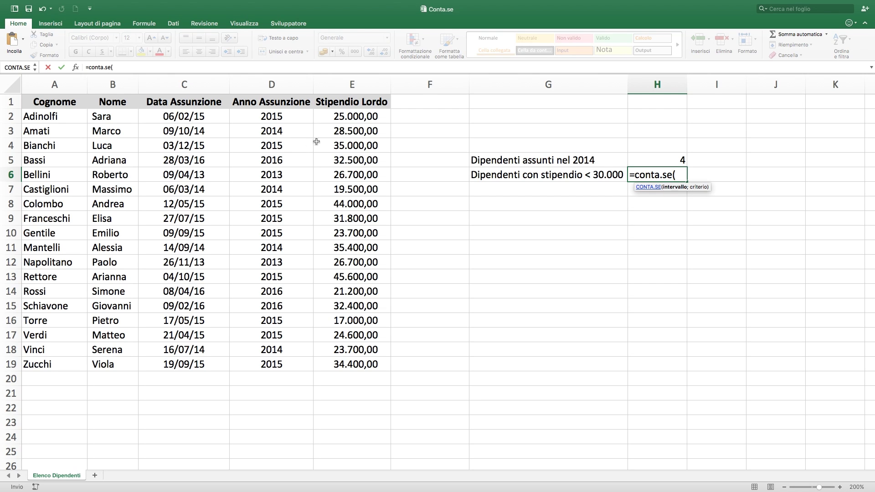
# Finish H6 as =CONTA.SE(E:E;"<30000"), which returns 10.
pyautogui.click(357, 84)
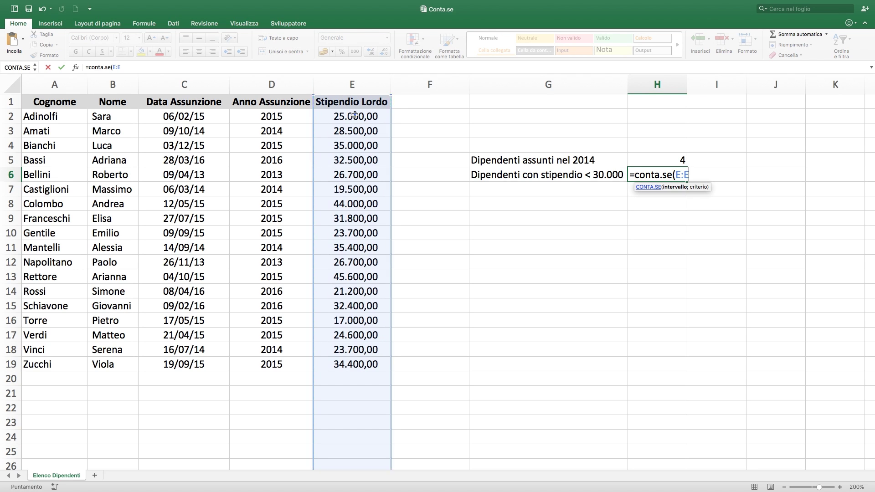
pyautogui.moveTo(353, 116); pyautogui.dragTo(358, 367)
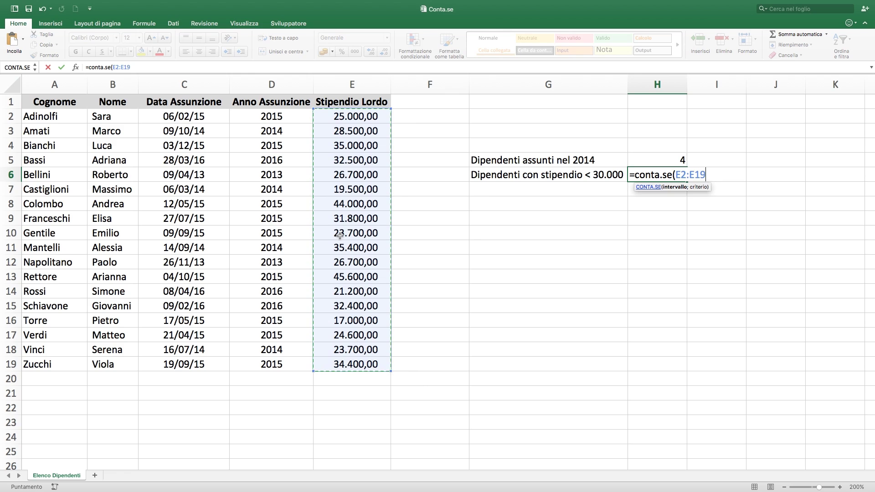
pyautogui.click(360, 85)
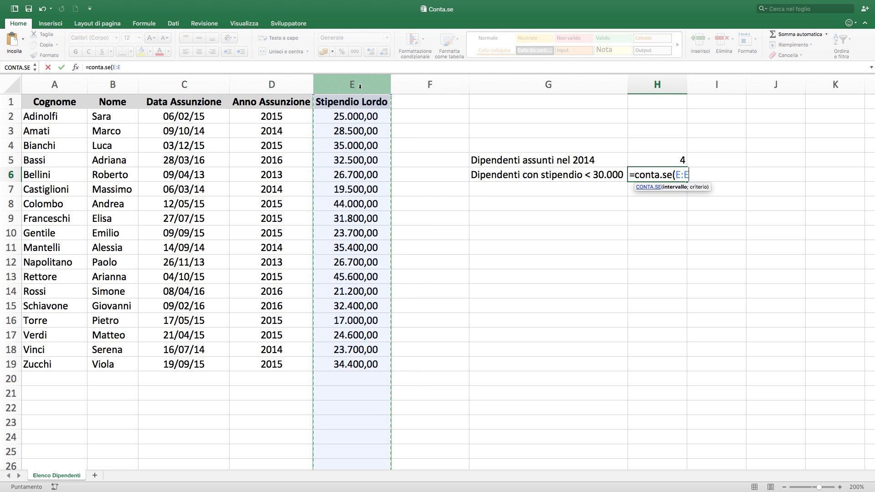
pyautogui.write(';')
pyautogui.write('"')
pyautogui.write('<')
pyautogui.write('30000')
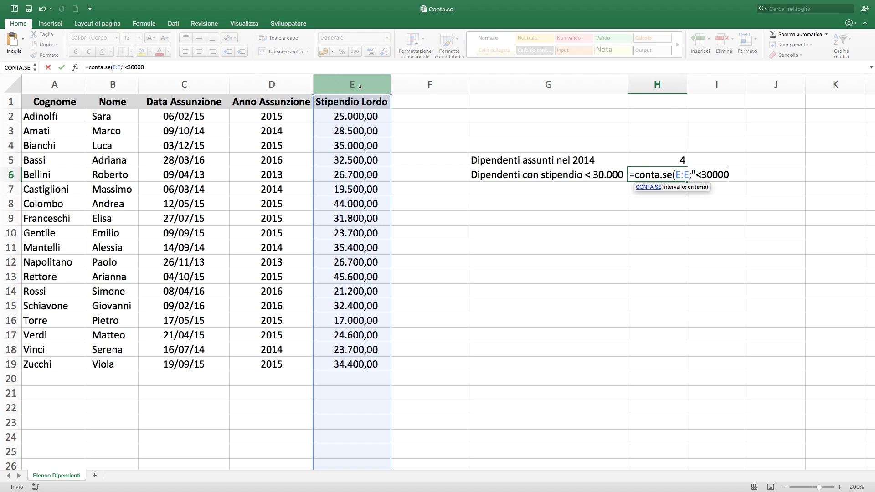
pyautogui.write('")')
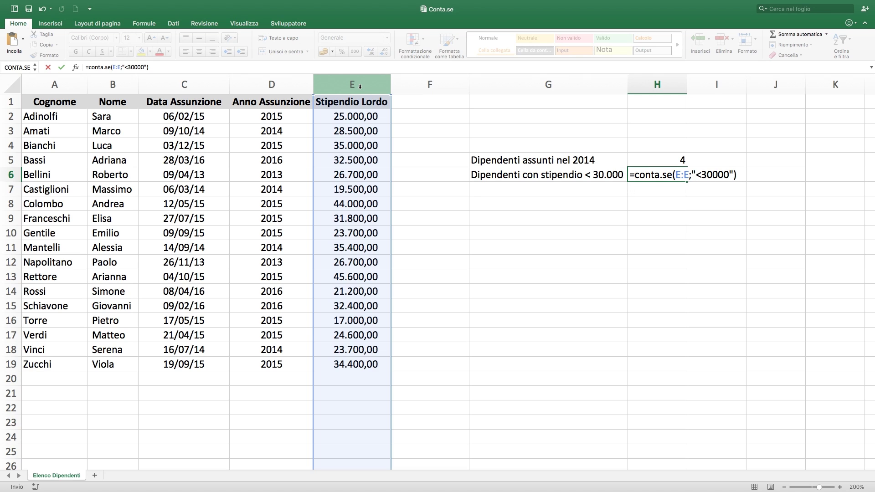
pyautogui.press('Return')
pyautogui.press('Up')
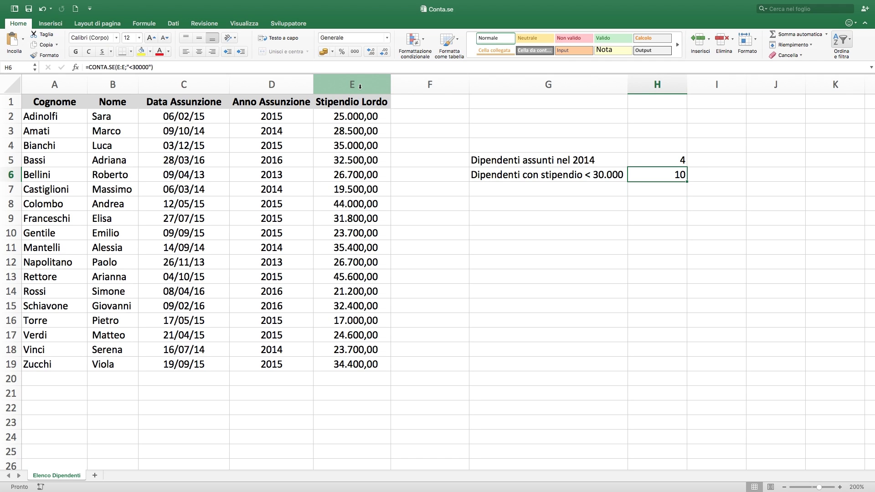
pyautogui.click(354, 116)
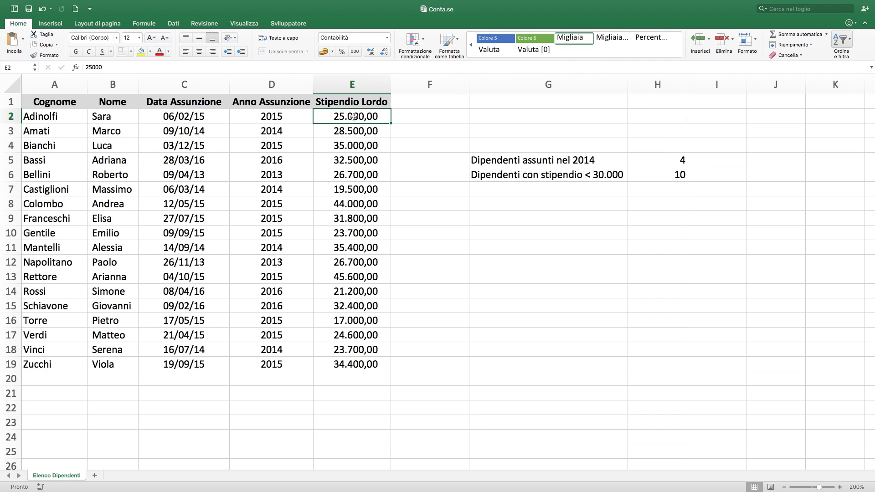
pyautogui.keyDown('super'); pyautogui.click(352, 131); pyautogui.keyUp('super')
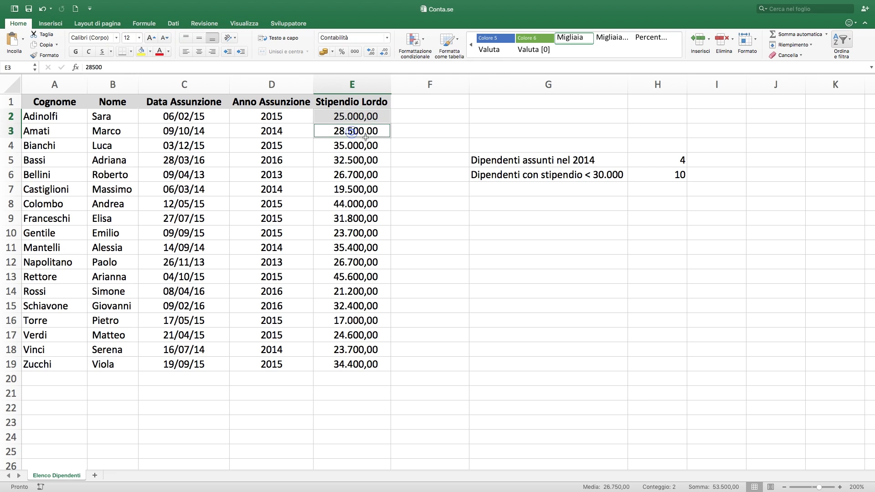
pyautogui.keyDown('super'); pyautogui.click(352, 176); pyautogui.keyUp('super')
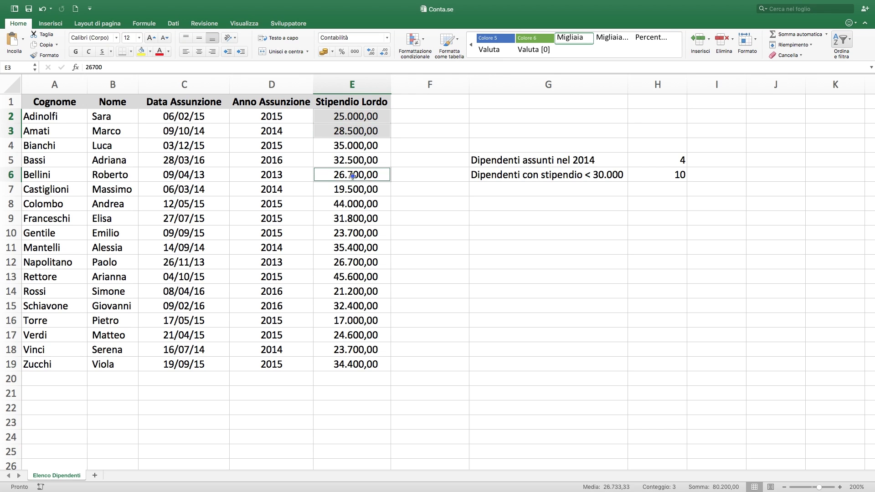
pyautogui.keyDown('super'); pyautogui.click(356, 190); pyautogui.keyUp('super')
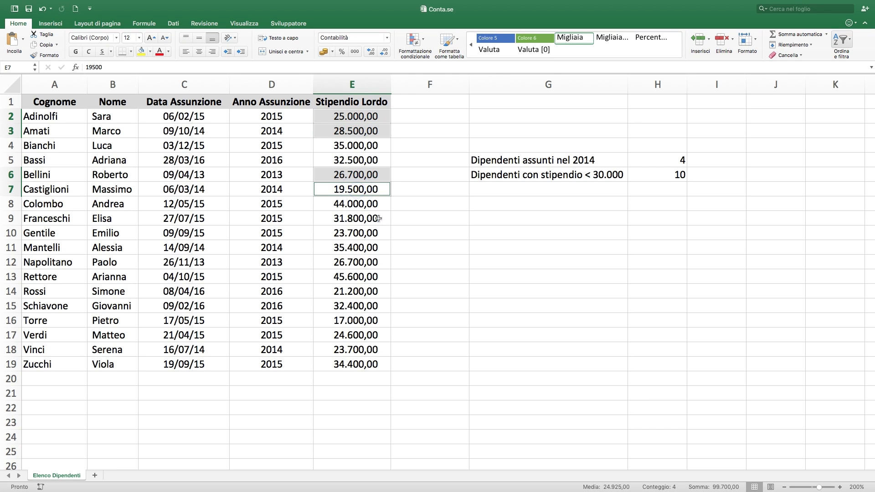
pyautogui.keyDown('super'); pyautogui.click(349, 233); pyautogui.keyUp('super')
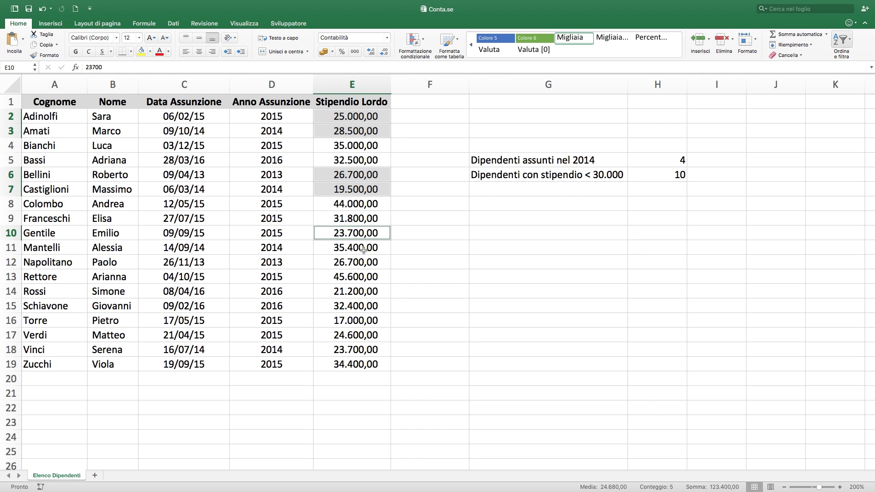
pyautogui.keyDown('super'); pyautogui.click(359, 263); pyautogui.keyUp('super')
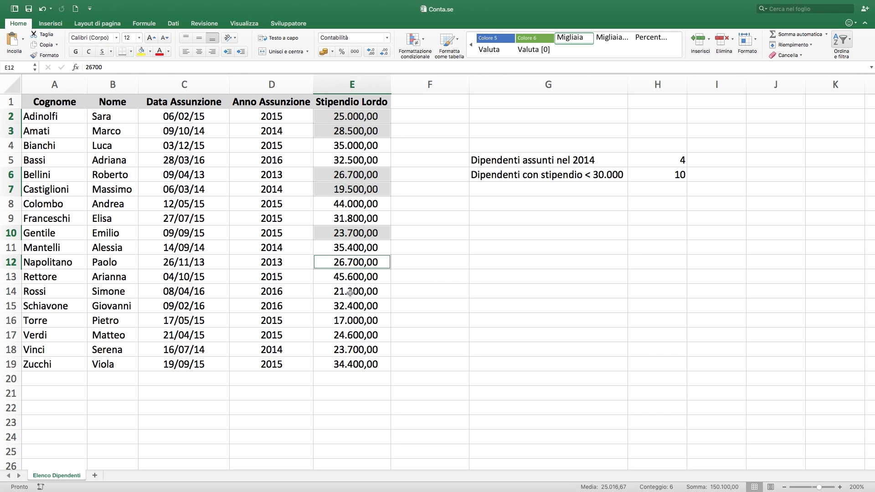
pyautogui.keyDown('super'); pyautogui.click(350, 292); pyautogui.keyUp('super')
pyautogui.keyDown('super'); pyautogui.click(352, 321); pyautogui.keyUp('super')
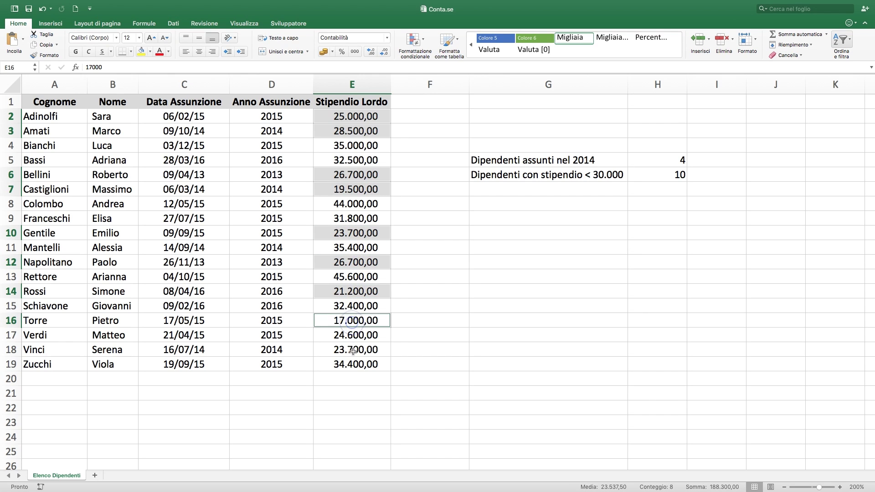
pyautogui.keyDown('super'); pyautogui.click(368, 349); pyautogui.keyUp('super')
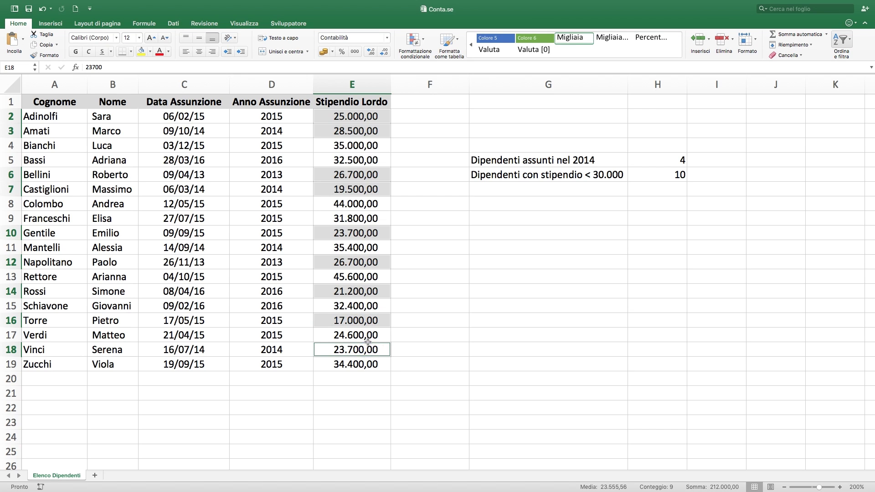
pyautogui.keyDown('super'); pyautogui.click(363, 337); pyautogui.keyUp('super')
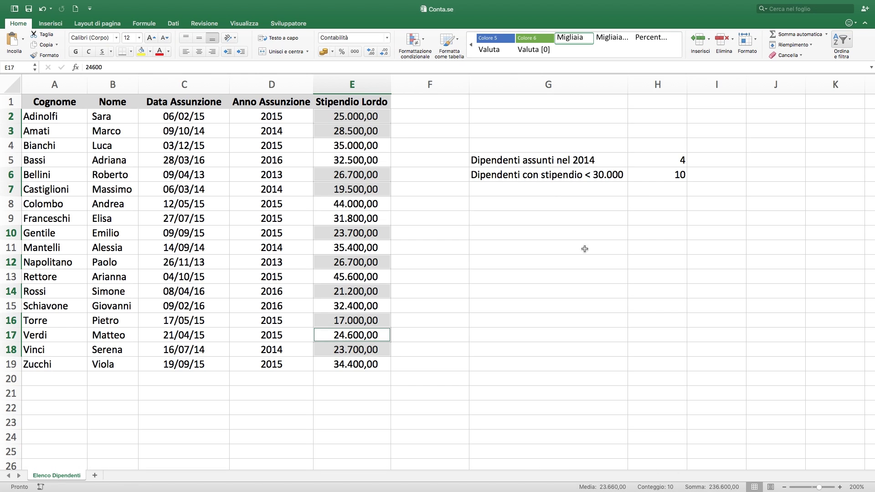
pyautogui.click(671, 188)
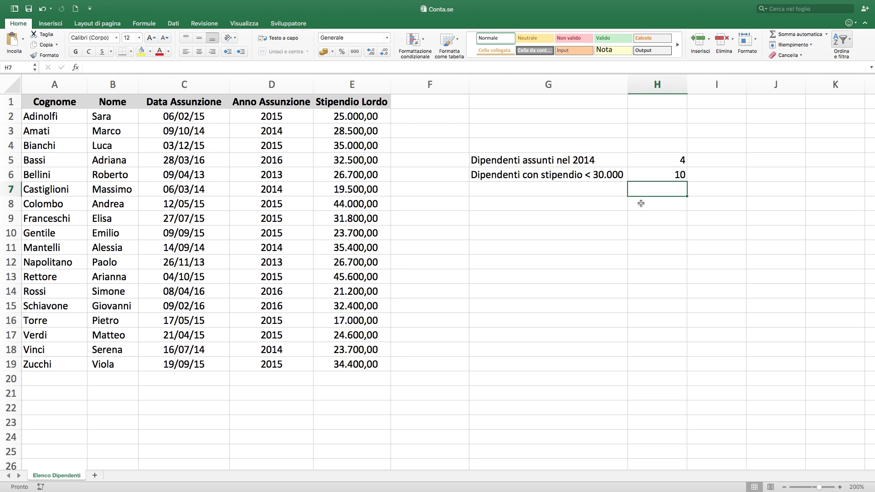
# Enter the criterion year 2015 in G7 and move to H7.
pyautogui.click(538, 191)
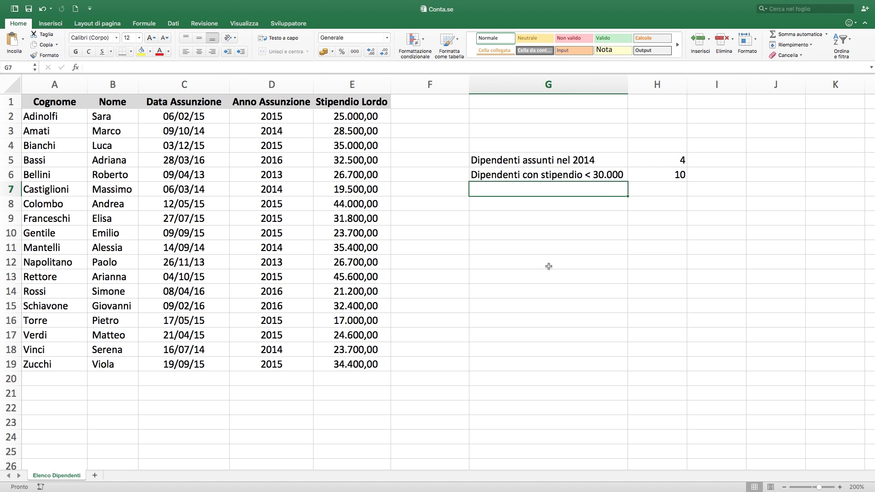
pyautogui.write('2015')
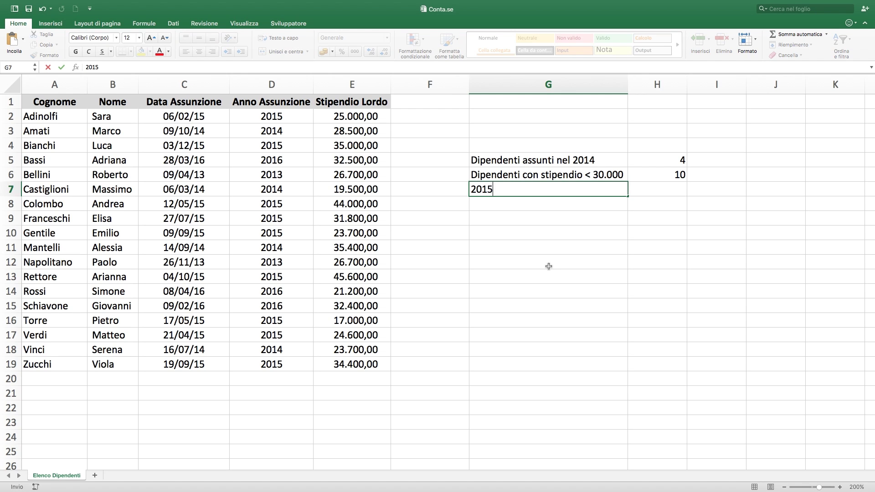
pyautogui.press('Return')
pyautogui.press('Up')
pyautogui.press('Right')
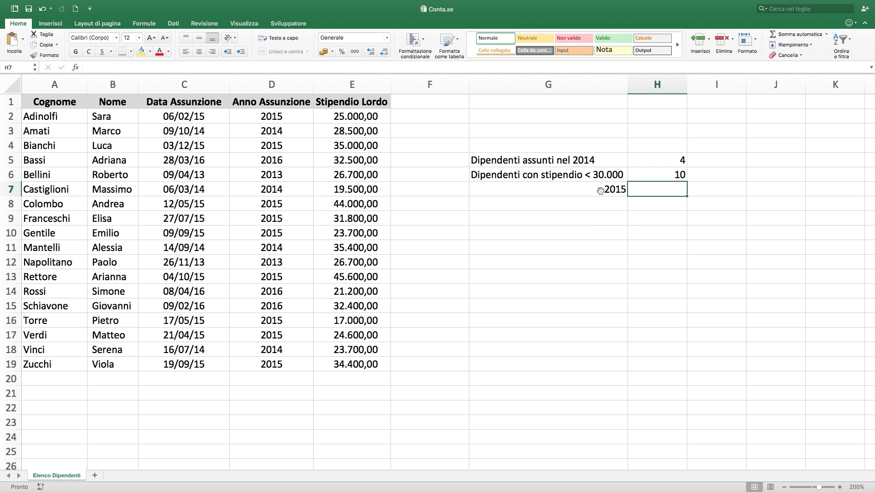
# Enter =CONTA.SE(D2:D19;G7) in H7, counting 9 hires for 2015.
pyautogui.write('=conta.se')
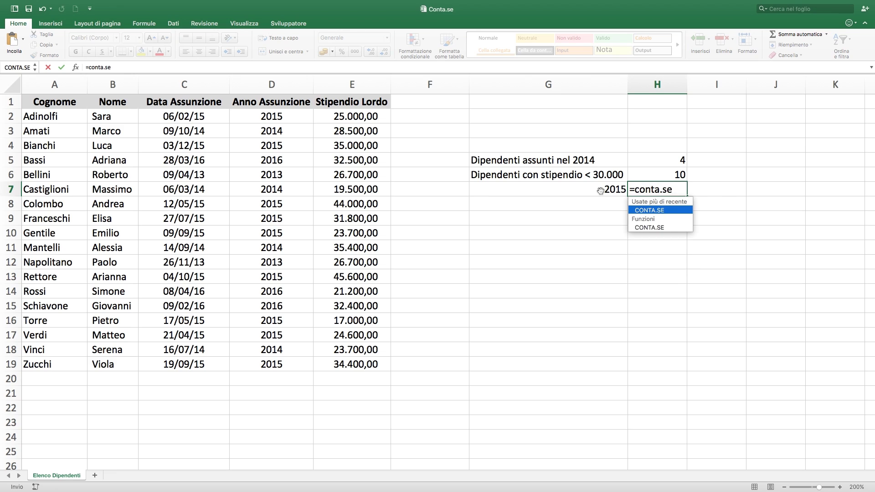
pyautogui.write('(')
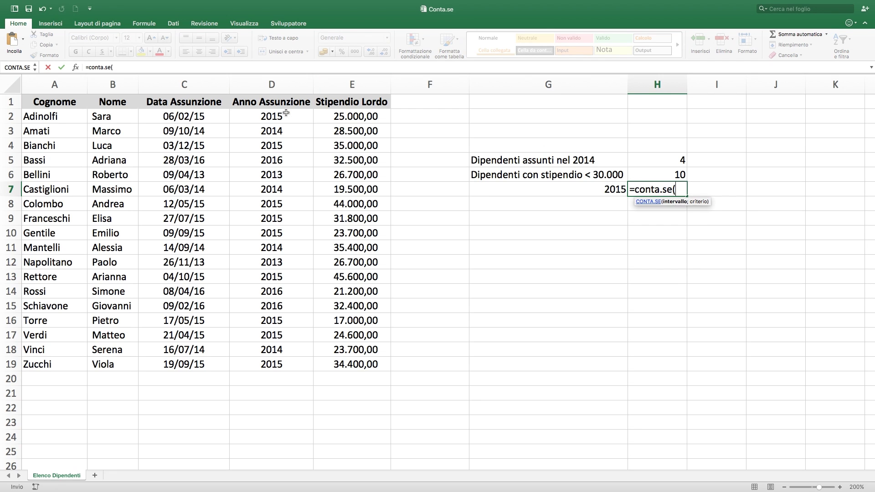
pyautogui.moveTo(280, 117); pyautogui.dragTo(255, 364)
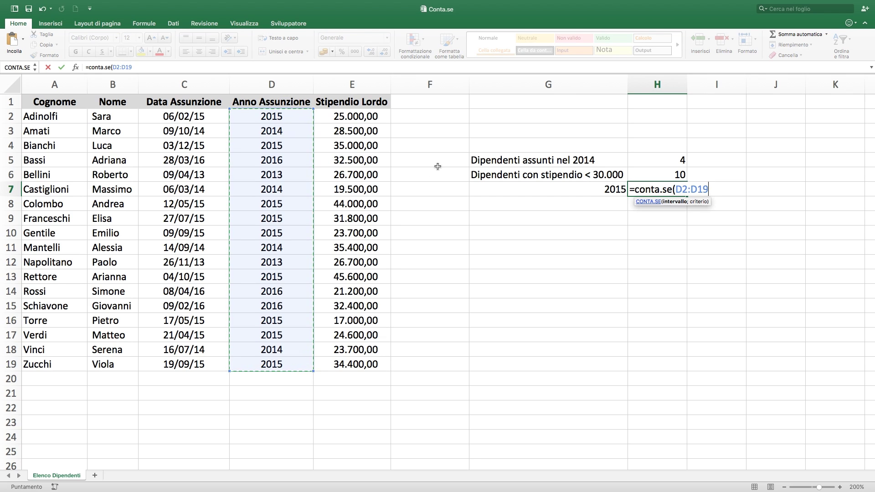
pyautogui.write(';')
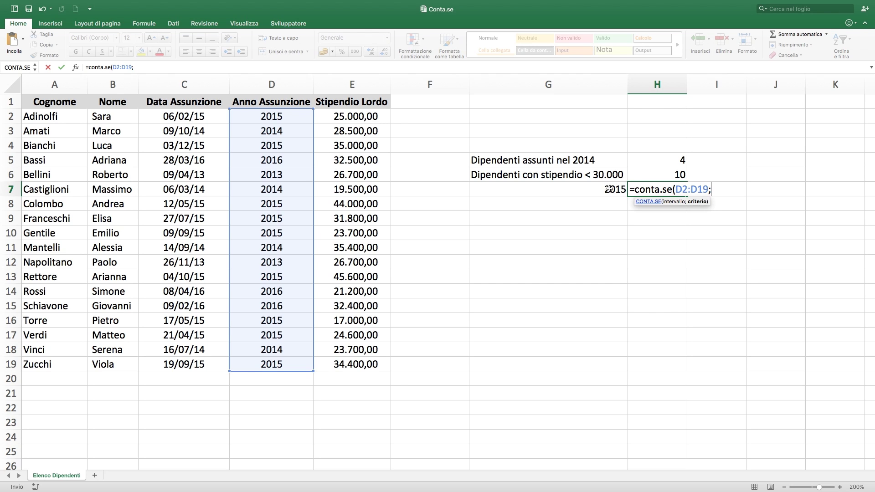
pyautogui.click(609, 189)
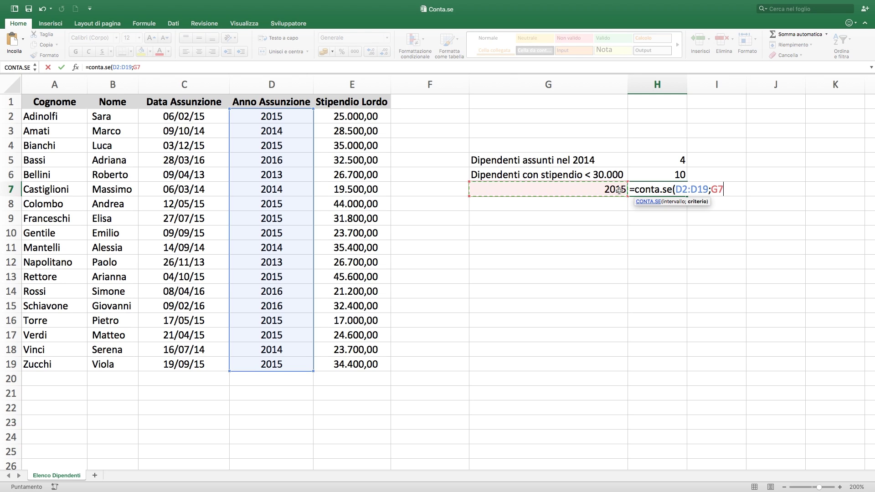
pyautogui.write(')')
pyautogui.press('Return')
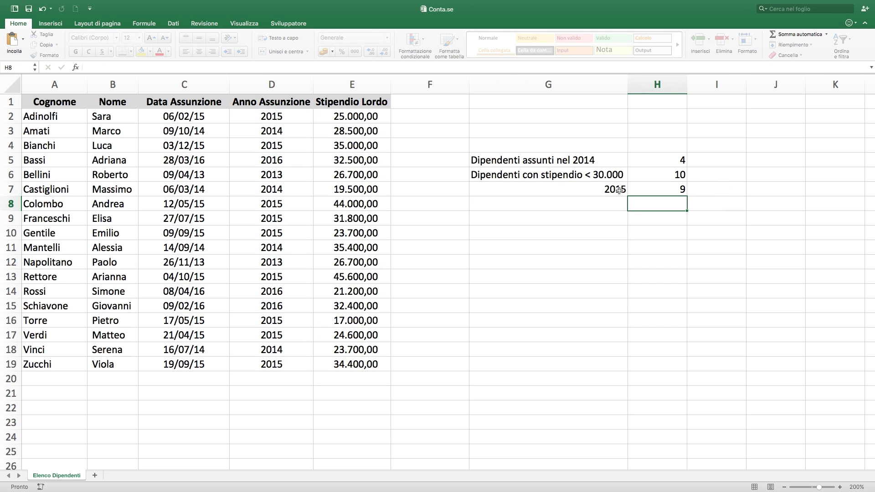
# Verify the nine 2015 hire years in column D against the count, then select G8.
pyautogui.click(652, 190)
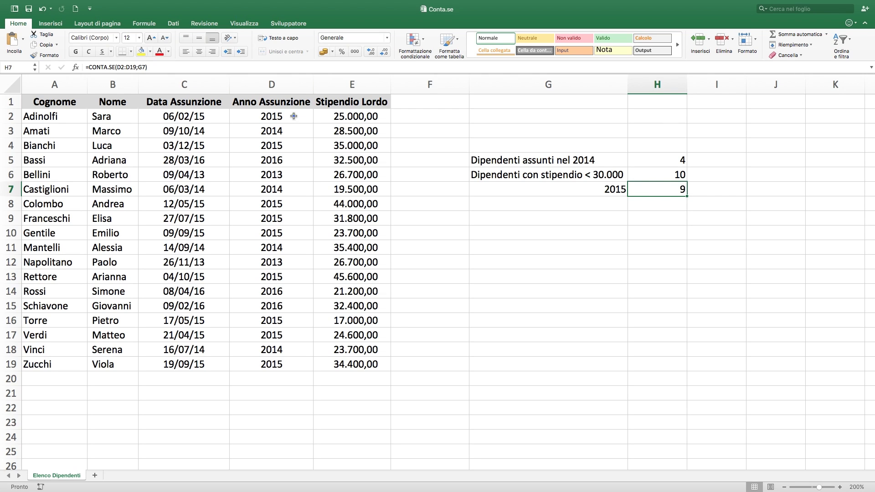
pyautogui.click(293, 116)
pyautogui.click(289, 143)
pyautogui.click(275, 203)
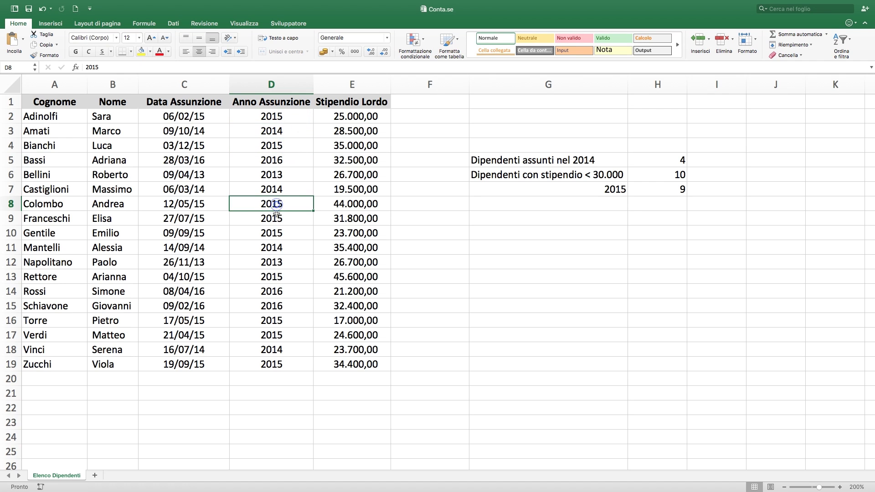
pyautogui.click(276, 219)
pyautogui.click(277, 232)
pyautogui.click(281, 275)
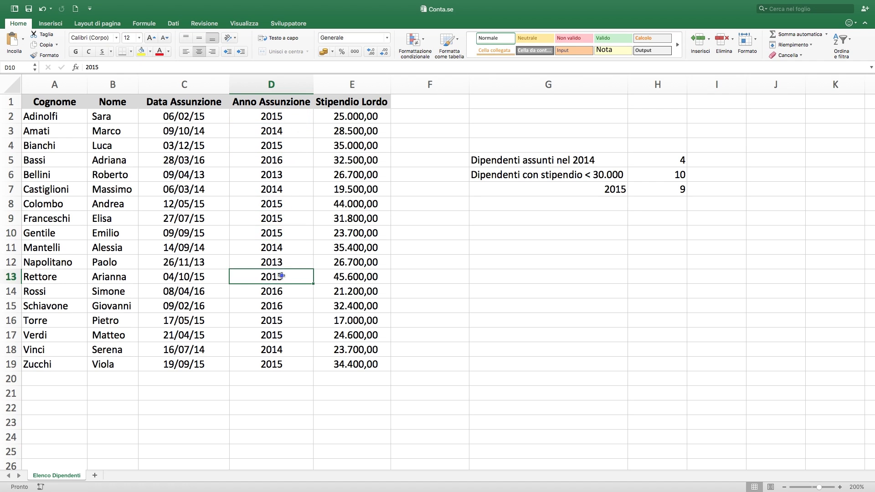
pyautogui.click(279, 319)
pyautogui.click(279, 335)
pyautogui.click(280, 363)
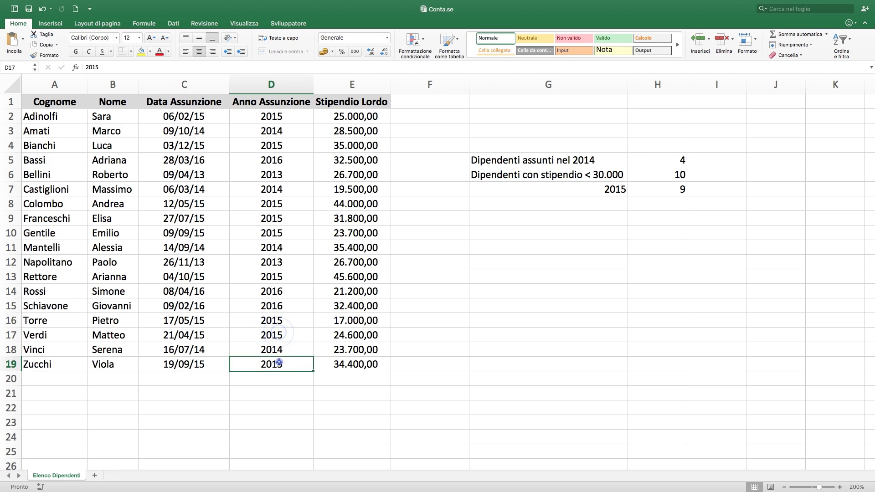
pyautogui.click(617, 202)
# Enter 2016 in G8 and copy the H7 count formula down into H8.
pyautogui.write('2016')
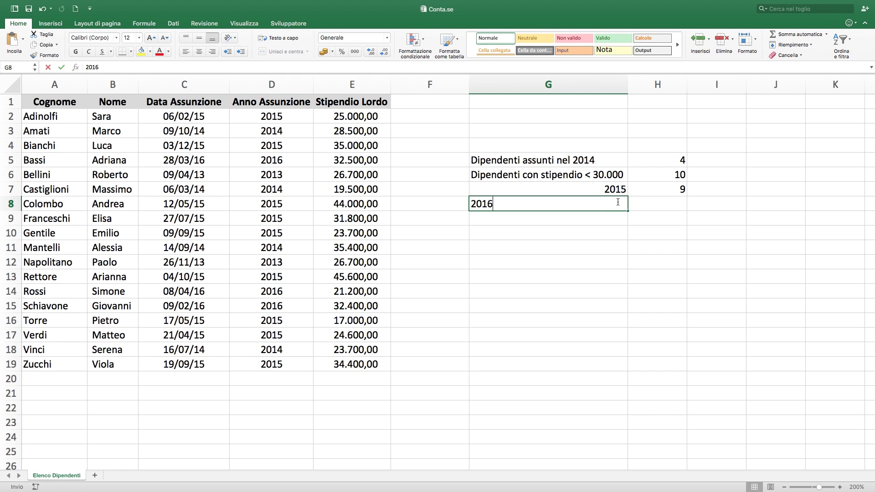
pyautogui.press('Return')
pyautogui.press('Up')
pyautogui.press('Up')
pyautogui.press('Right')
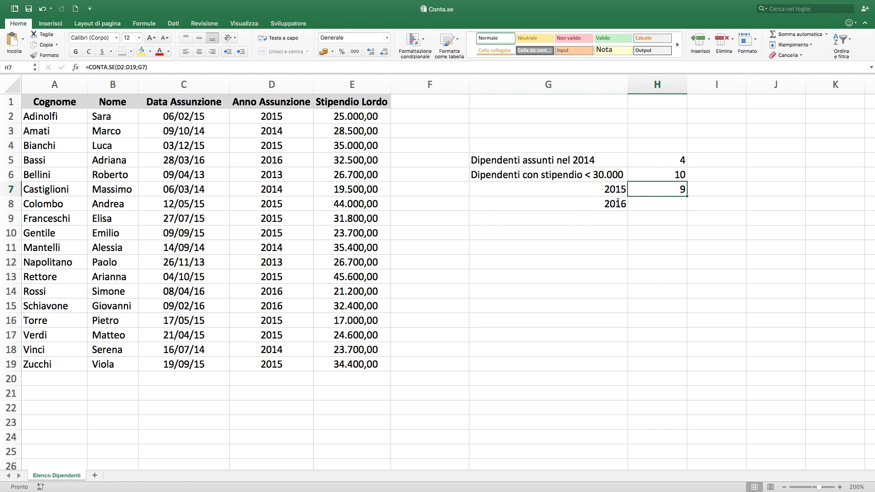
pyautogui.hotkey('ctrl', 'c')
pyautogui.press('Down')
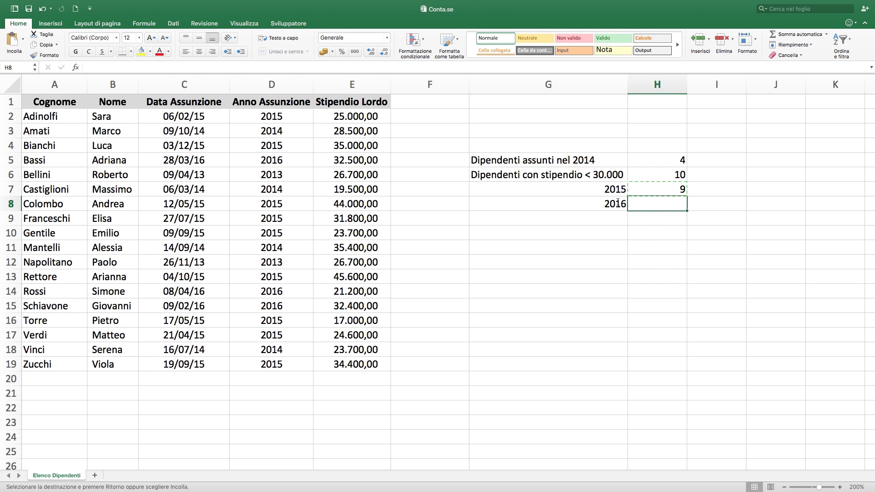
pyautogui.hotkey('ctrl', 'v')
pyautogui.press('Escape')
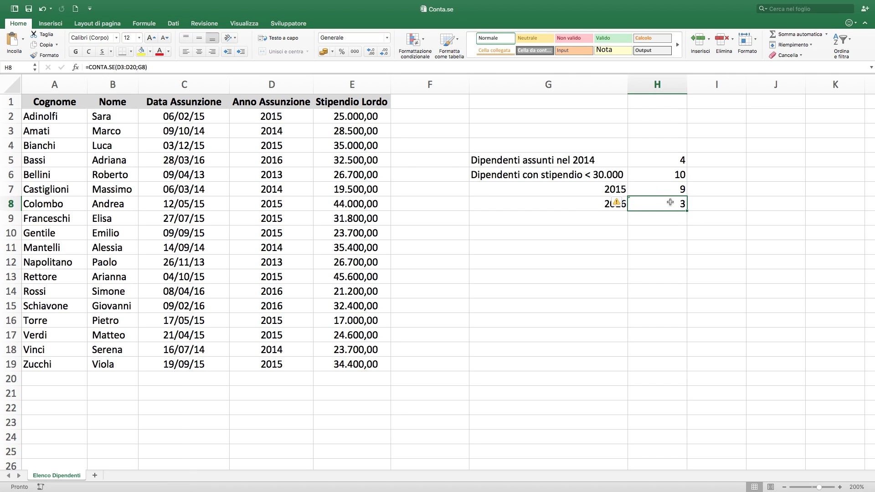
# Inspect G7, G8 and the copied H8 formula =CONTA.SE(D3:D20;G8), which returns 3.
pyautogui.click(594, 189)
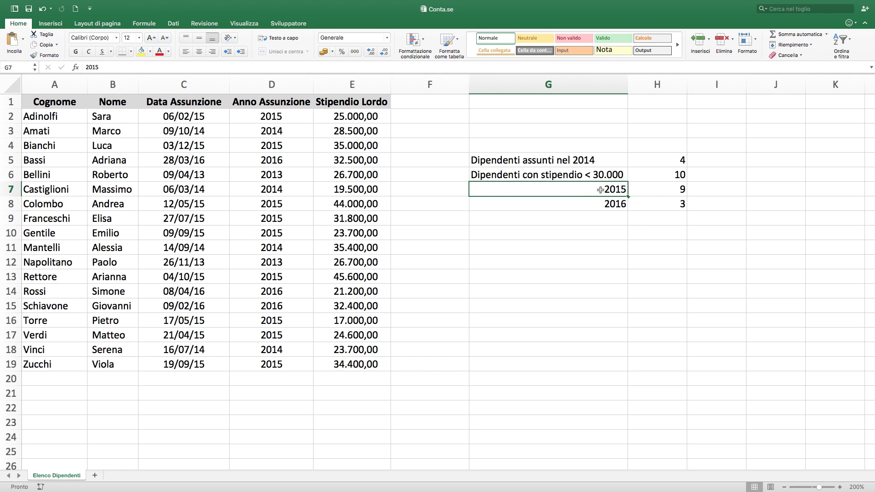
pyautogui.click(601, 203)
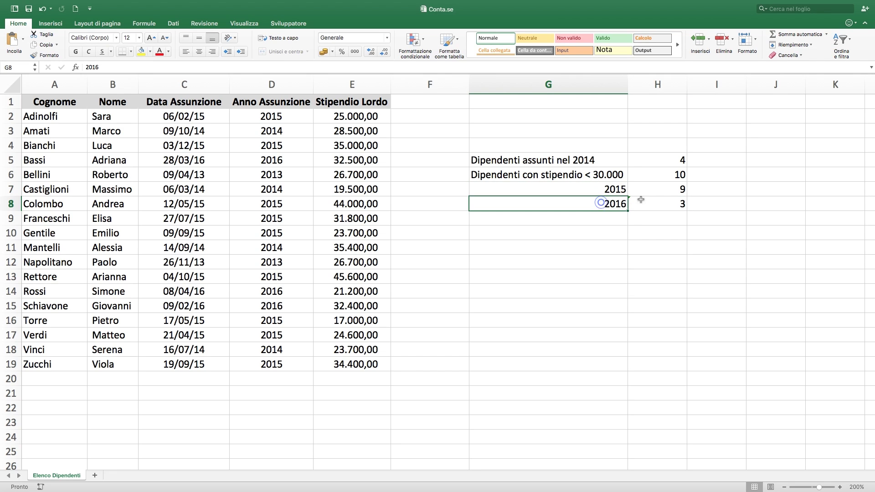
pyautogui.click(674, 205)
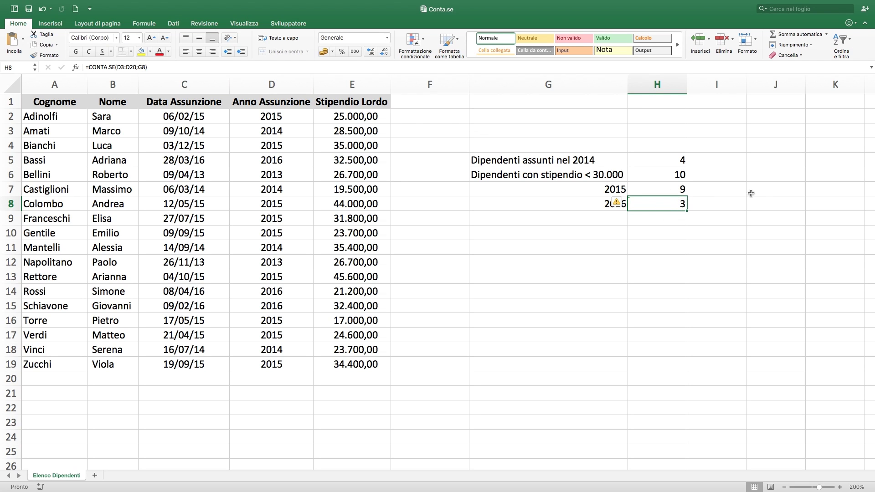
pyautogui.click(676, 188)
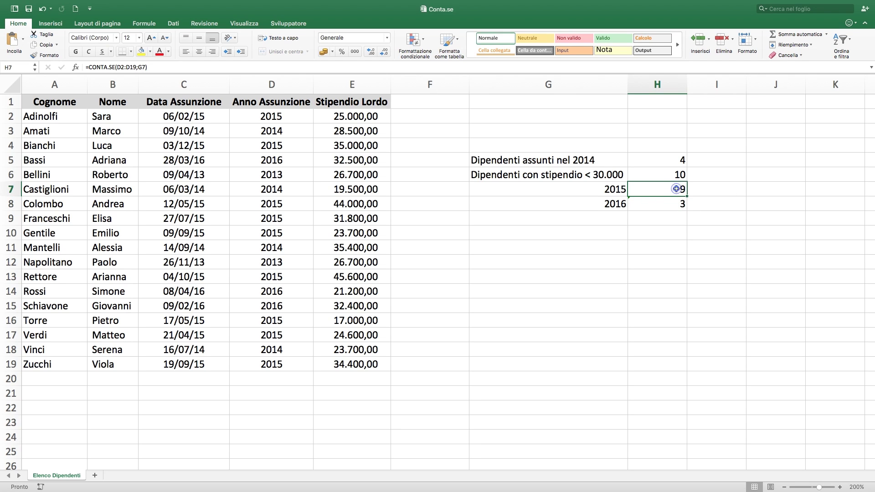
pyautogui.click(673, 175)
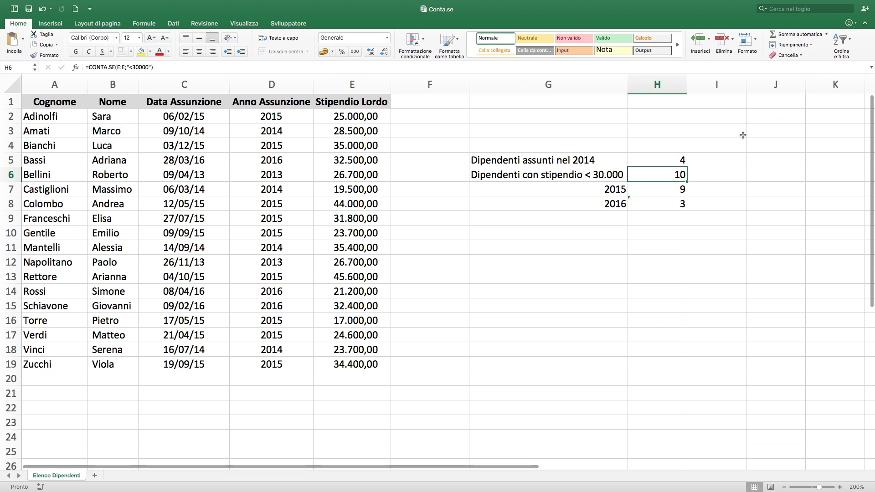
pyautogui.doubleClick(669, 174)
pyautogui.press('Escape')
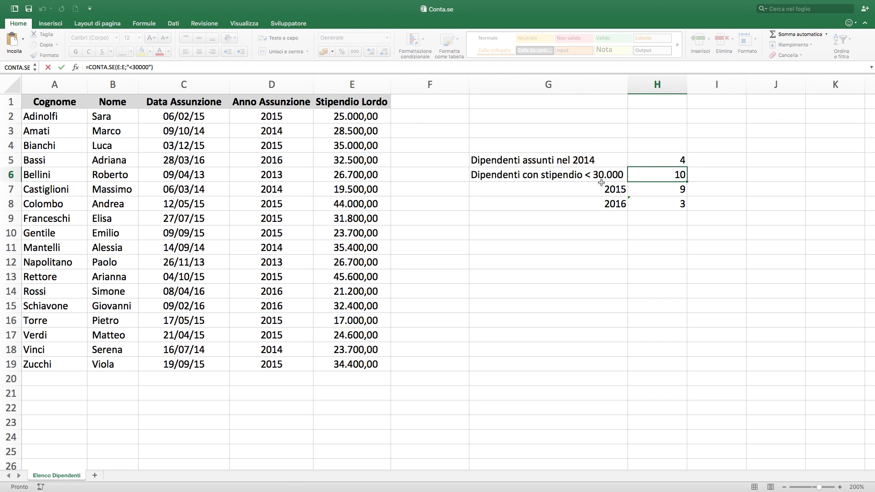
pyautogui.doubleClick(646, 159)
pyautogui.press('Escape')
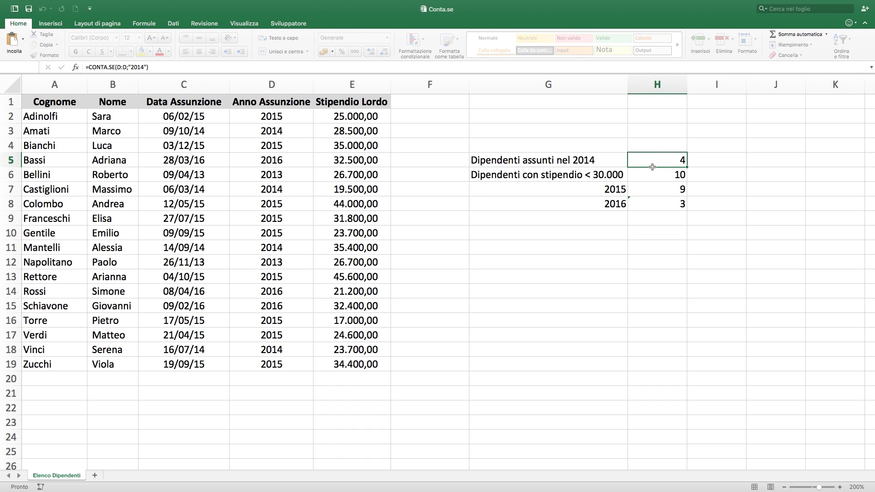
pyautogui.doubleClick(669, 189)
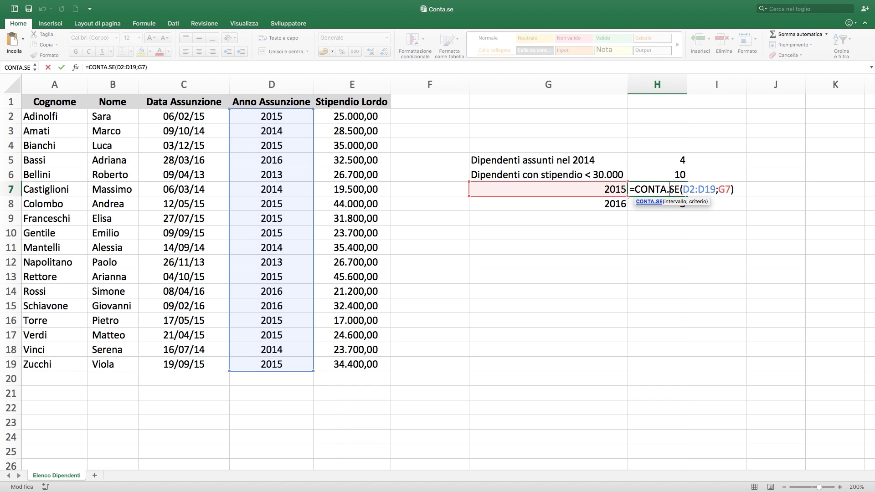
pyautogui.press('Escape')
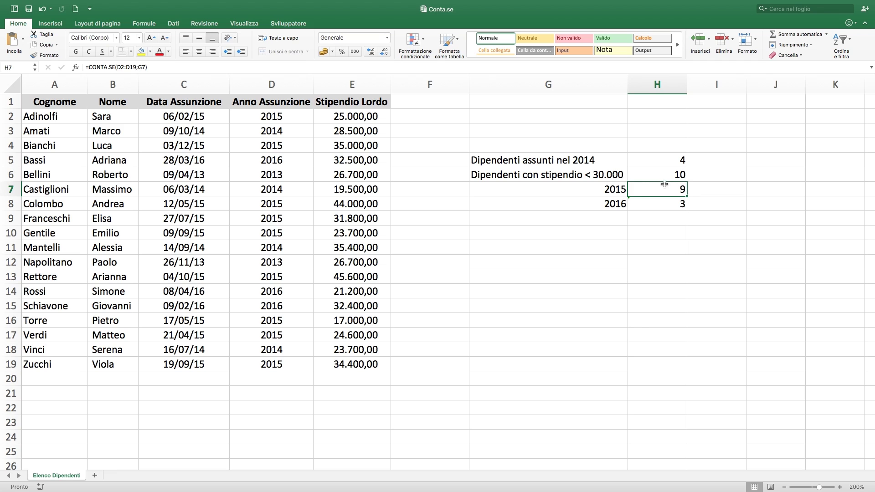
# Move H8's counted range up one row so it reads =CONTA.SE(D2:D19;G8), still returning 3.
pyautogui.doubleClick(664, 204)
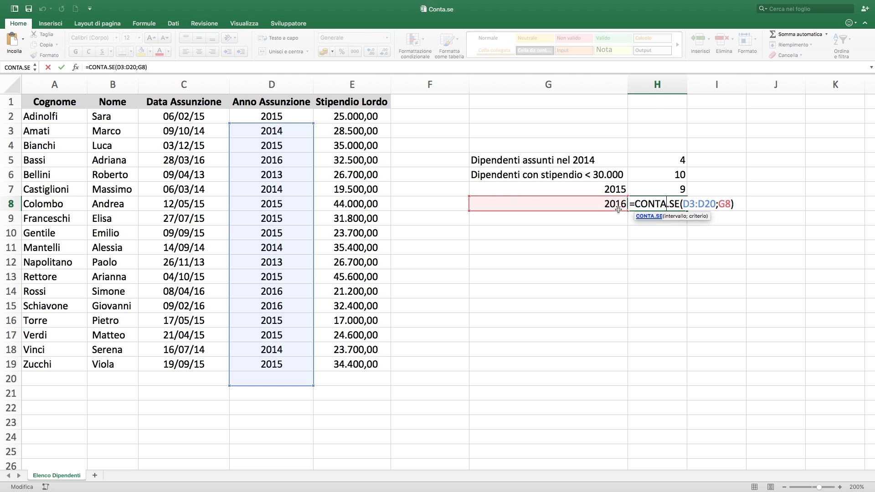
pyautogui.press('Left')
pyautogui.press('Left')
pyautogui.press('Left')
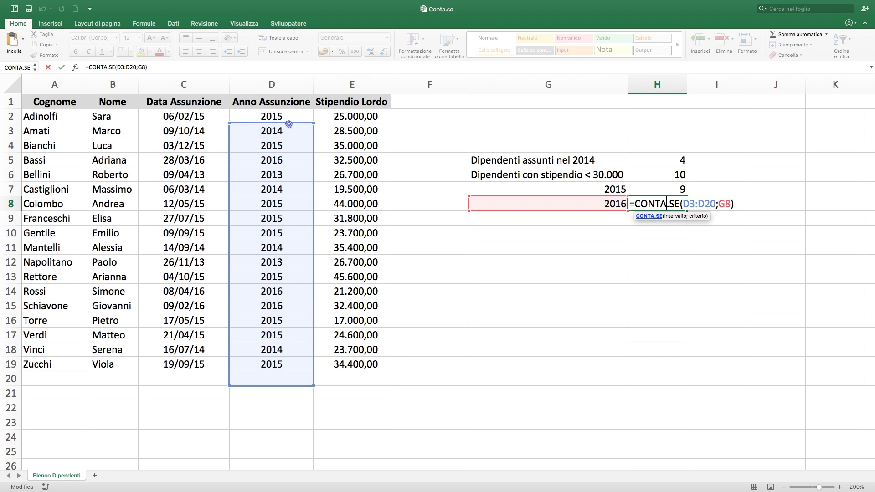
pyautogui.moveTo(289, 124); pyautogui.dragTo(290, 116)
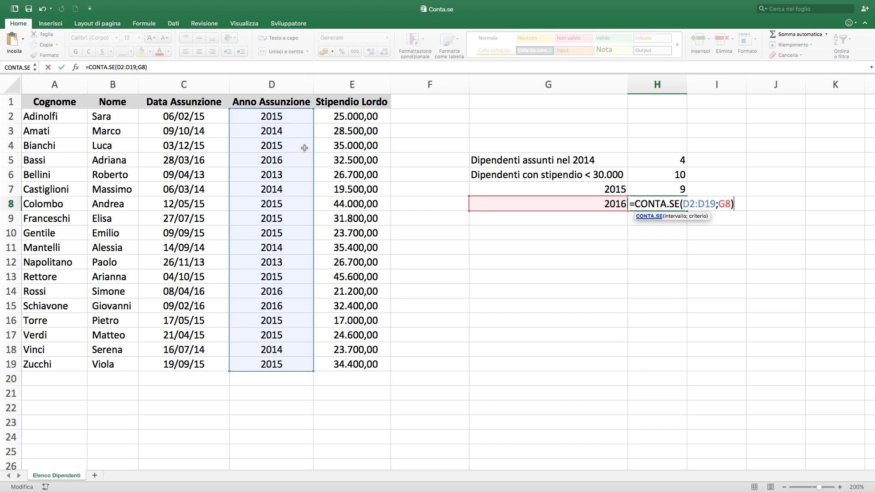
pyautogui.press('Return')
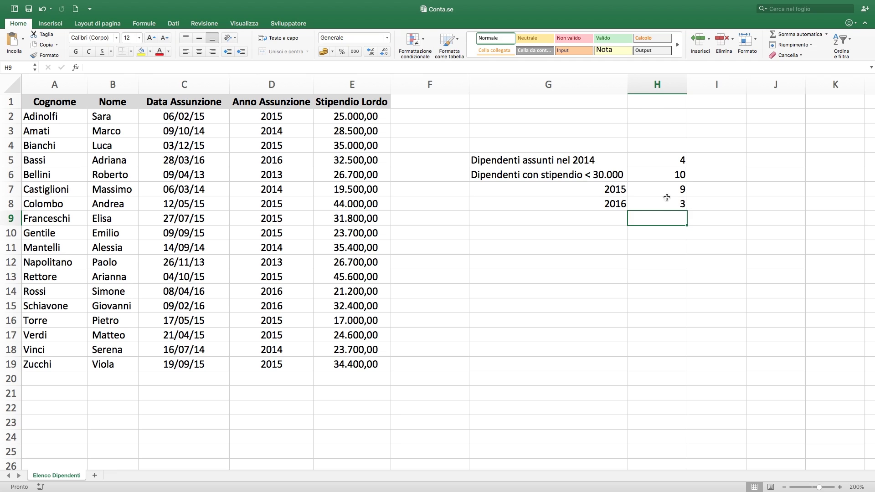
pyautogui.click(292, 116)
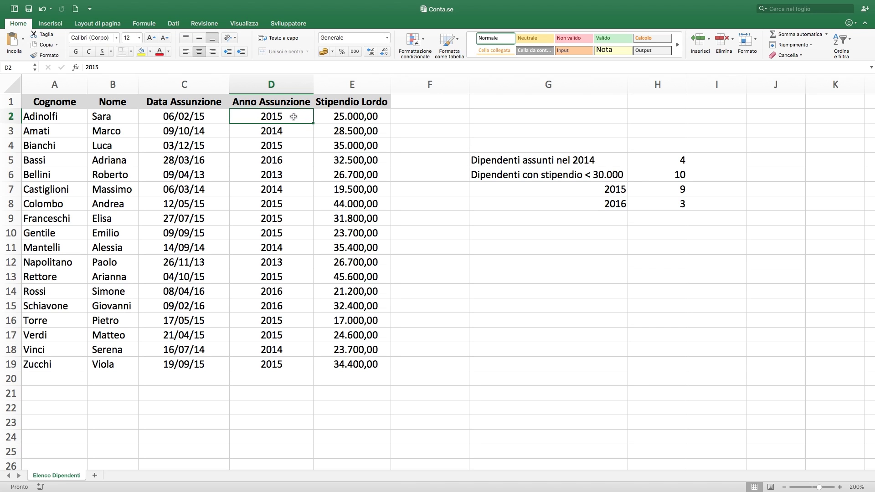
pyautogui.click(668, 208)
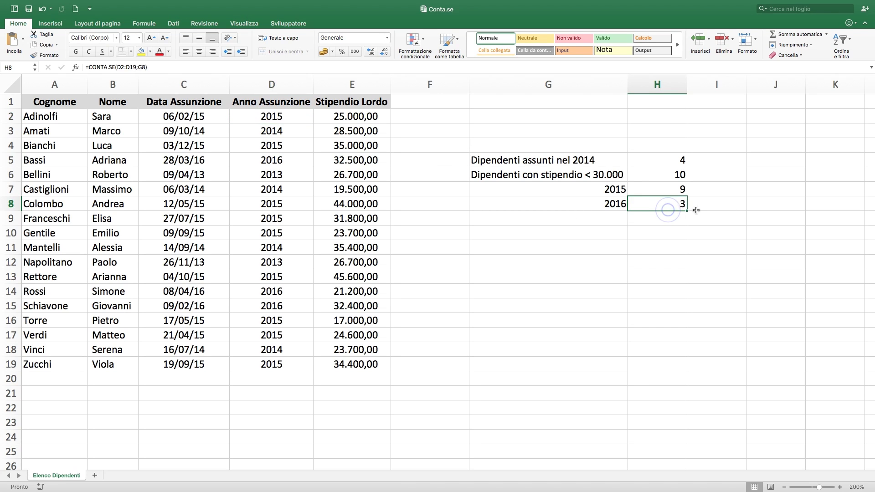